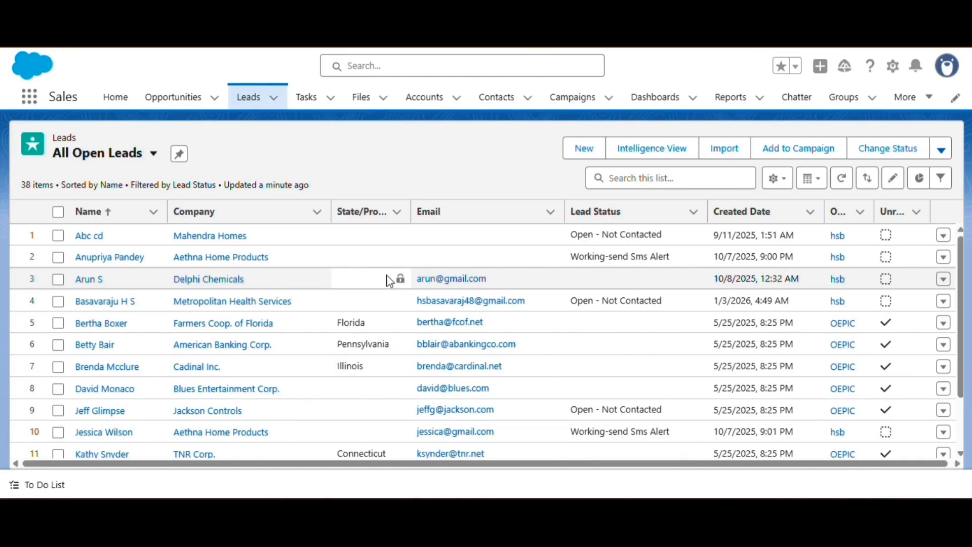
Step: Look through the available lead list views and keep All Open Leads selected
left_click(116, 153)
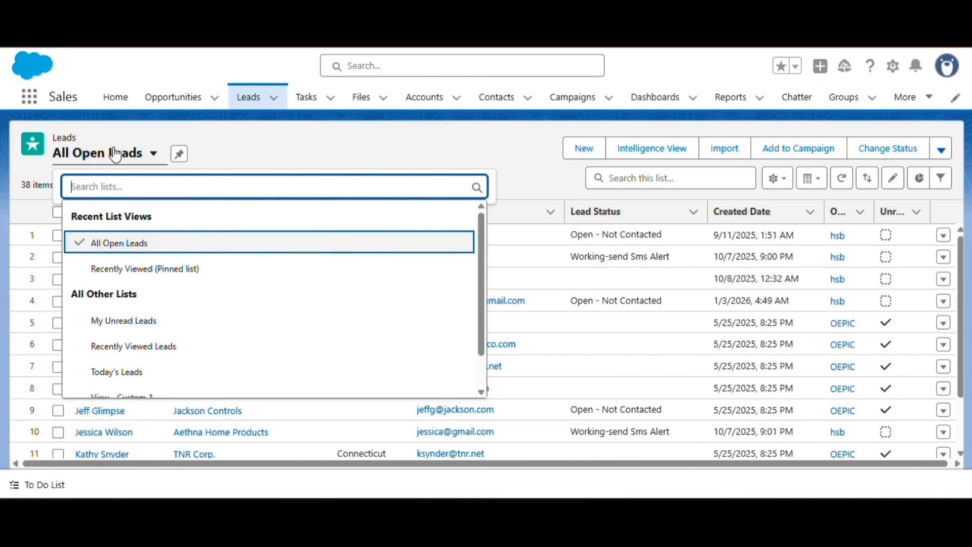
scroll(124, 343, "down", 1)
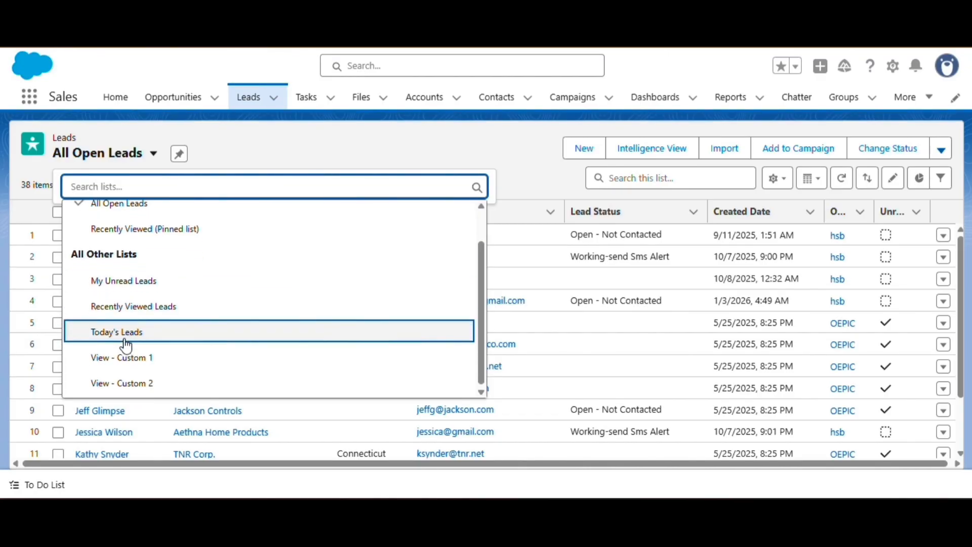
scroll(120, 317, "up", 1)
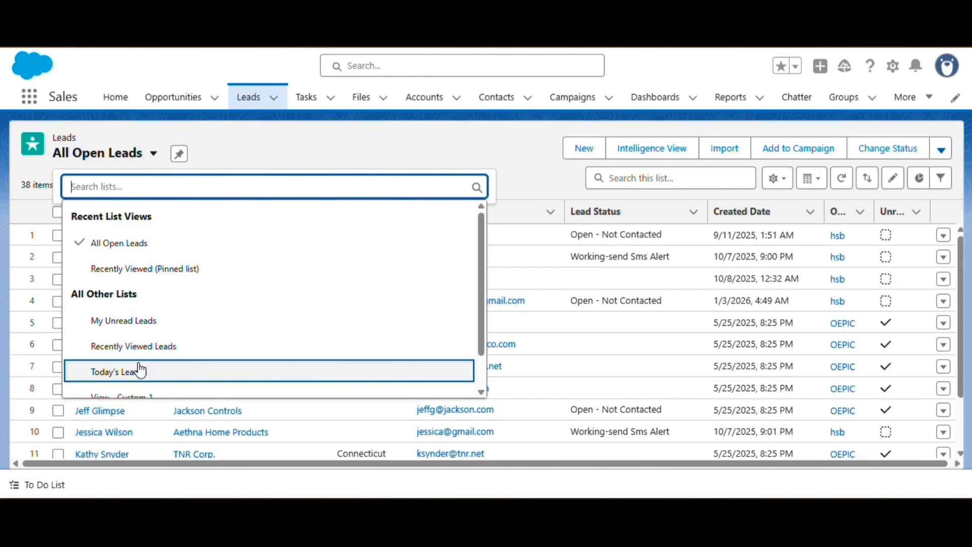
left_click(114, 245)
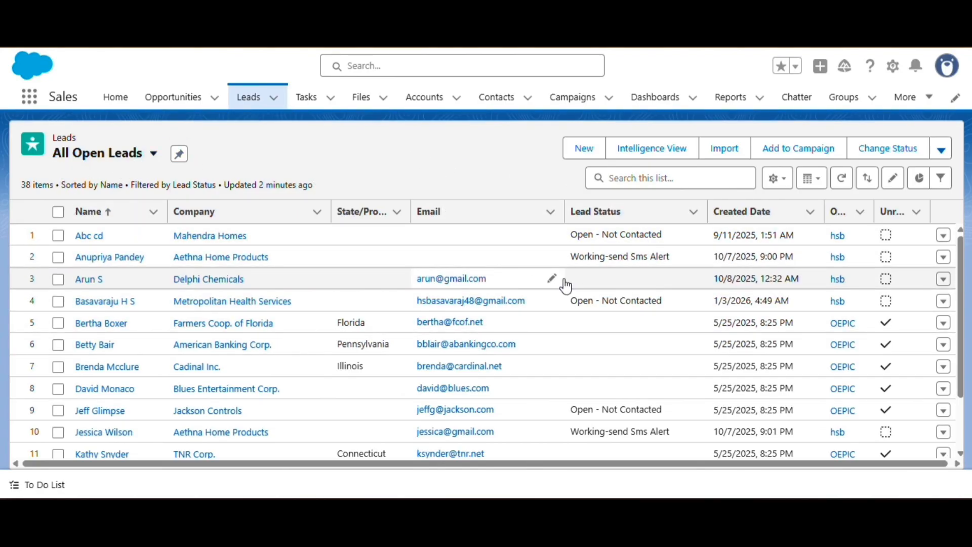
Step: Show the filters of the All Open Leads list and examine the Filter by Owner options
left_click(940, 178)
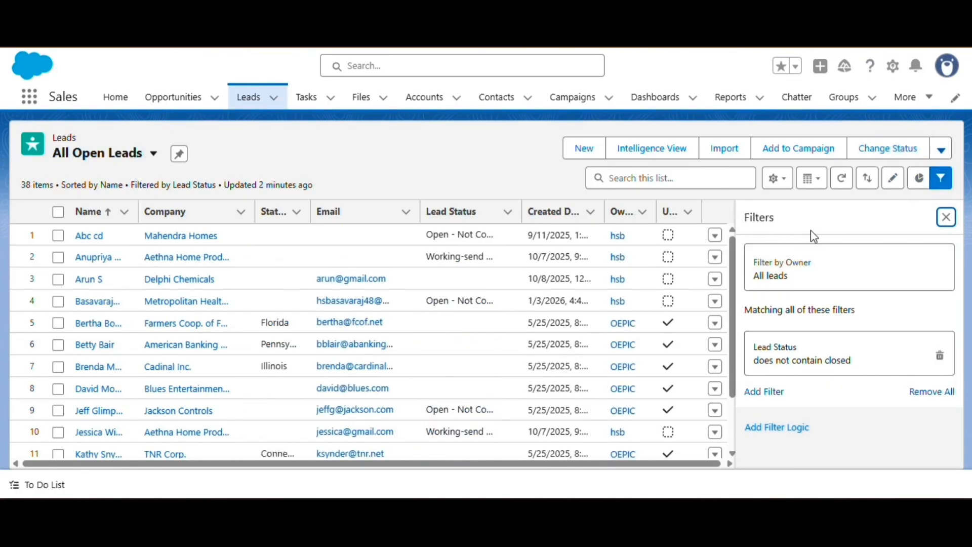
left_click_drag(778, 219, 750, 219)
left_click(814, 268)
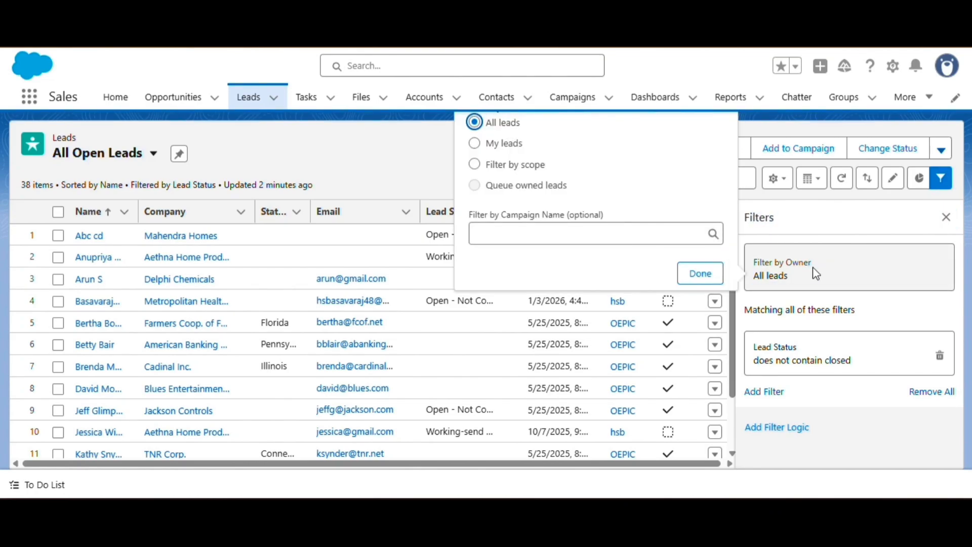
left_click(812, 248)
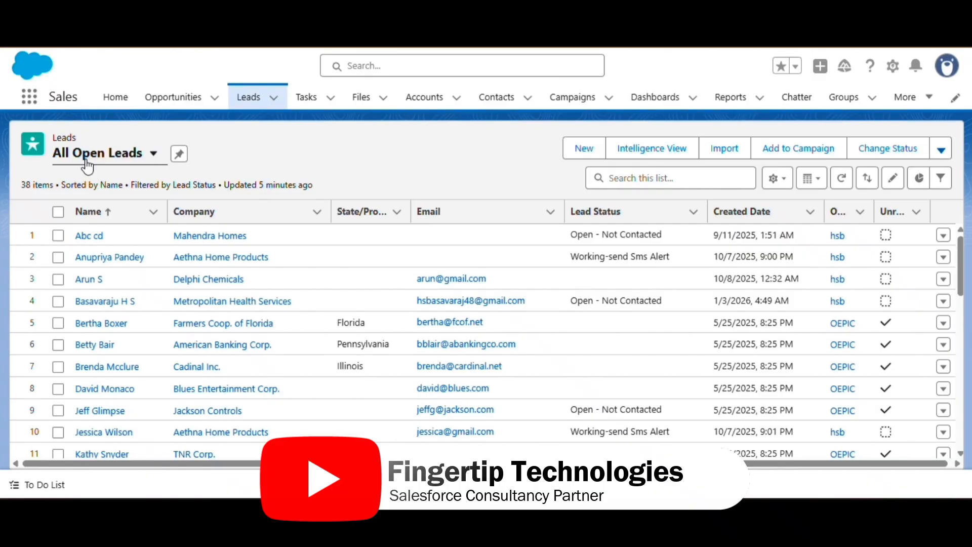
Step: View the Recently Viewed leads list, and return to the All Open Leads list
left_click(142, 155)
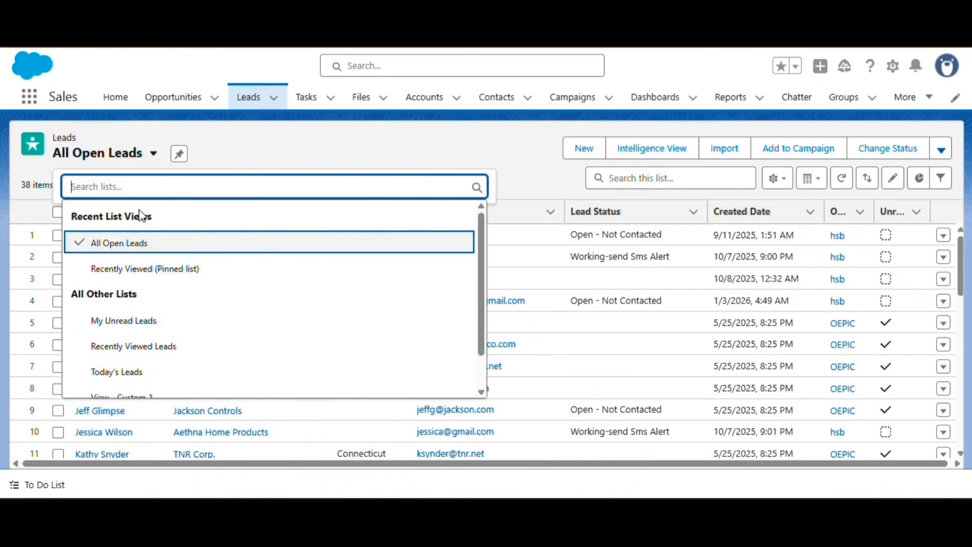
left_click(232, 145)
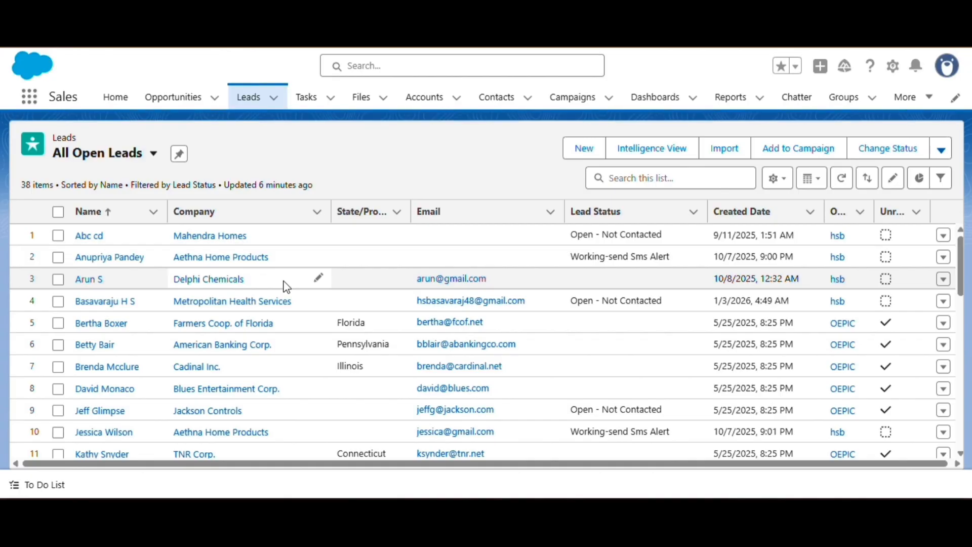
left_click(118, 160)
left_click(139, 271)
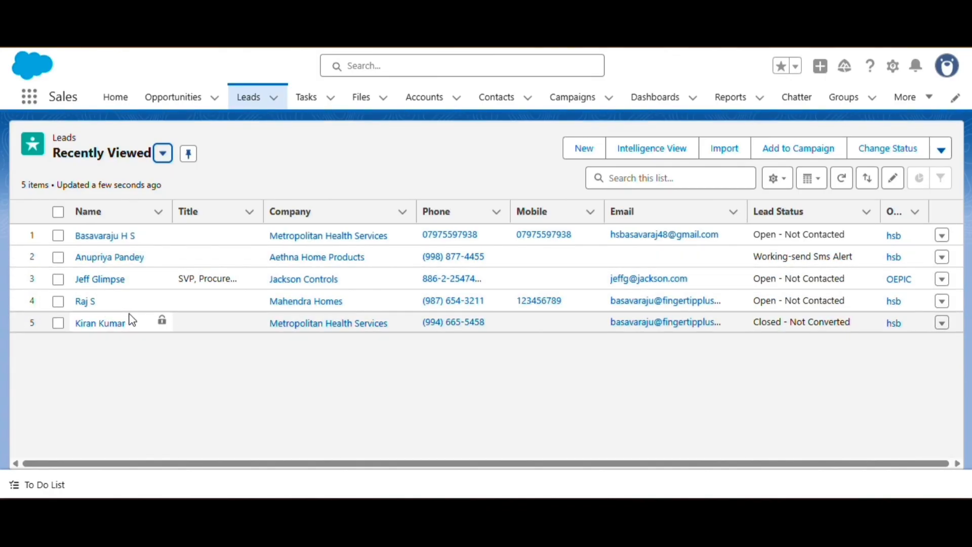
left_click(81, 153)
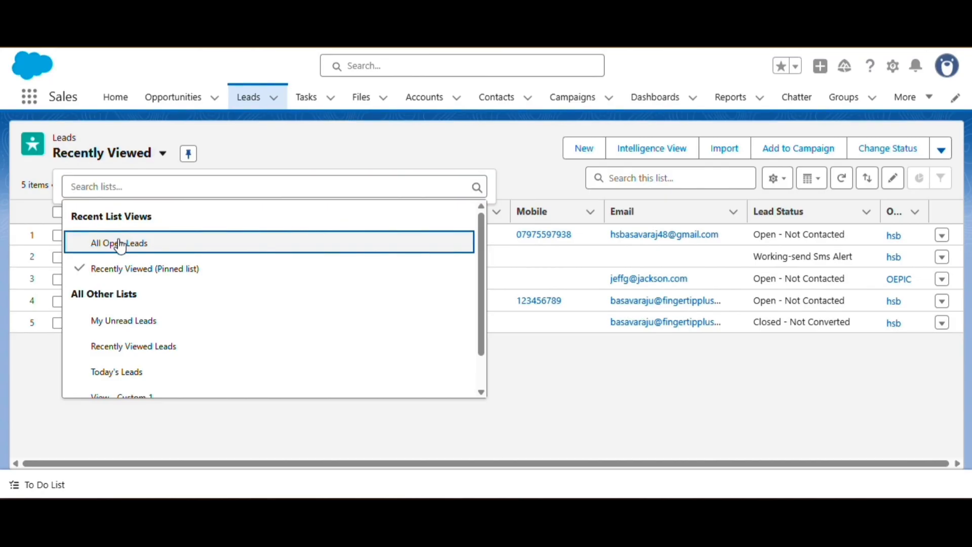
left_click(120, 244)
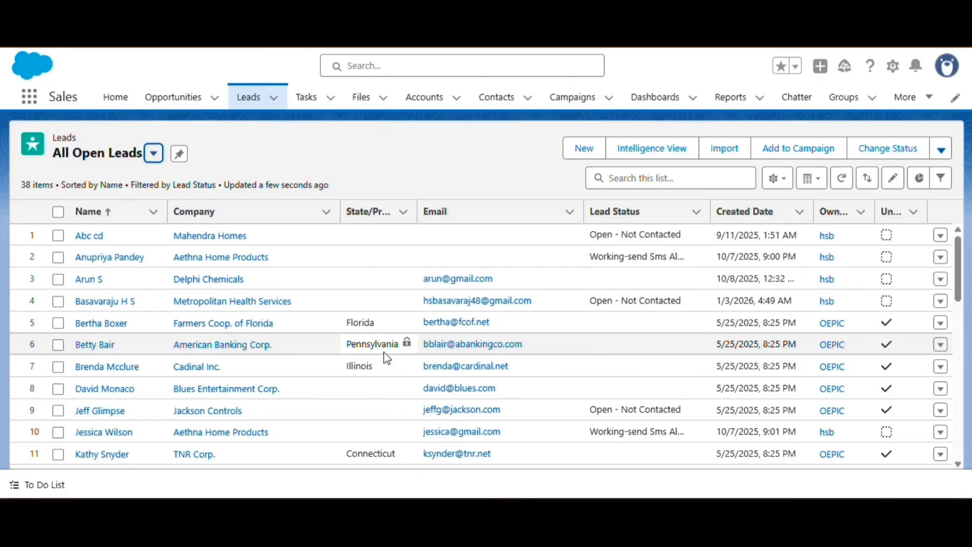
Step: Review the All Open Leads filters, examining both the Filter by Owner options and the Lead Status condition
left_click(942, 179)
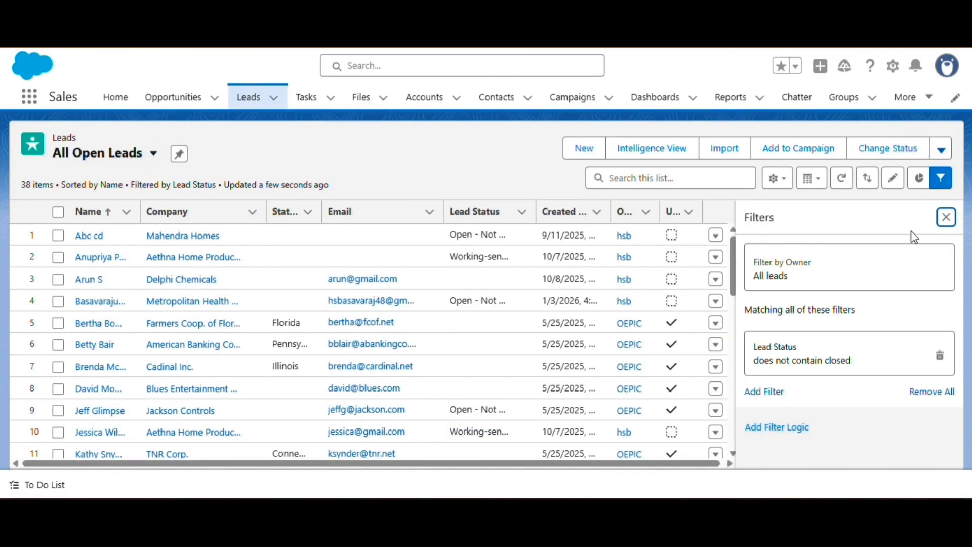
left_click_drag(783, 218, 754, 213)
left_click(800, 231)
left_click(785, 267)
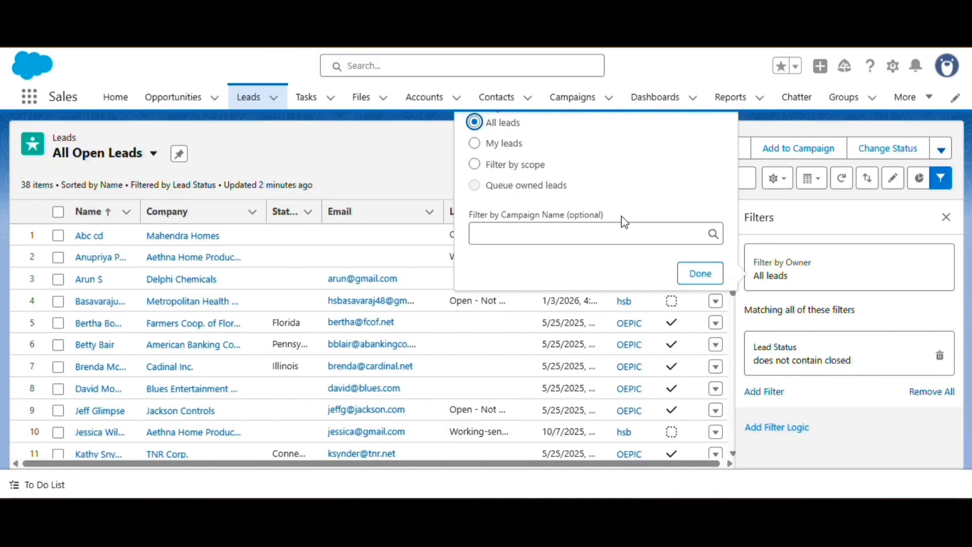
left_click(809, 366)
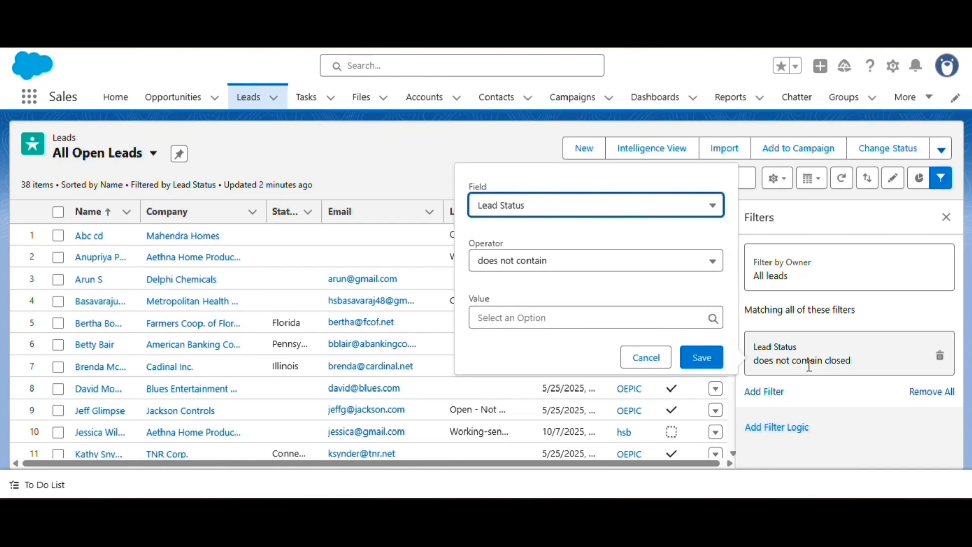
left_click(748, 307)
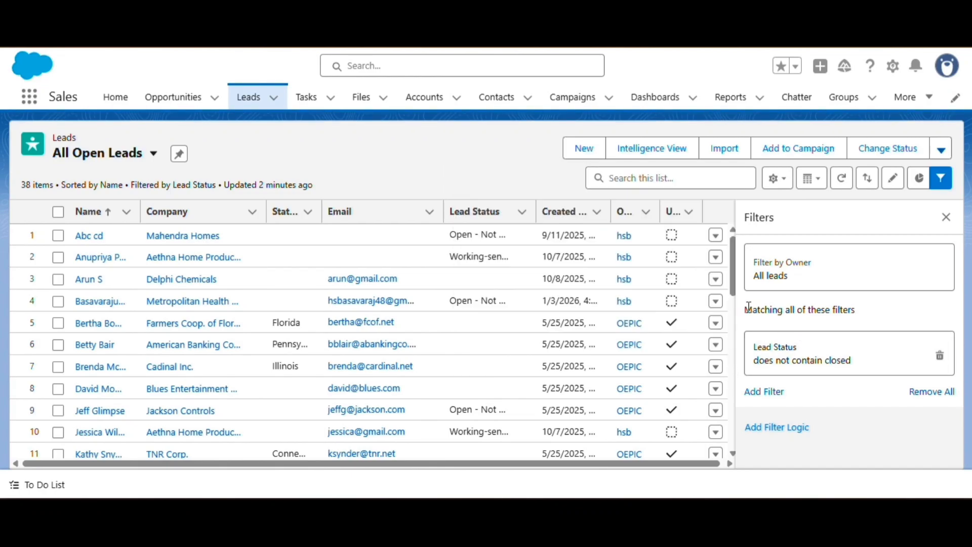
left_click_drag(755, 346, 825, 370)
left_click(826, 415)
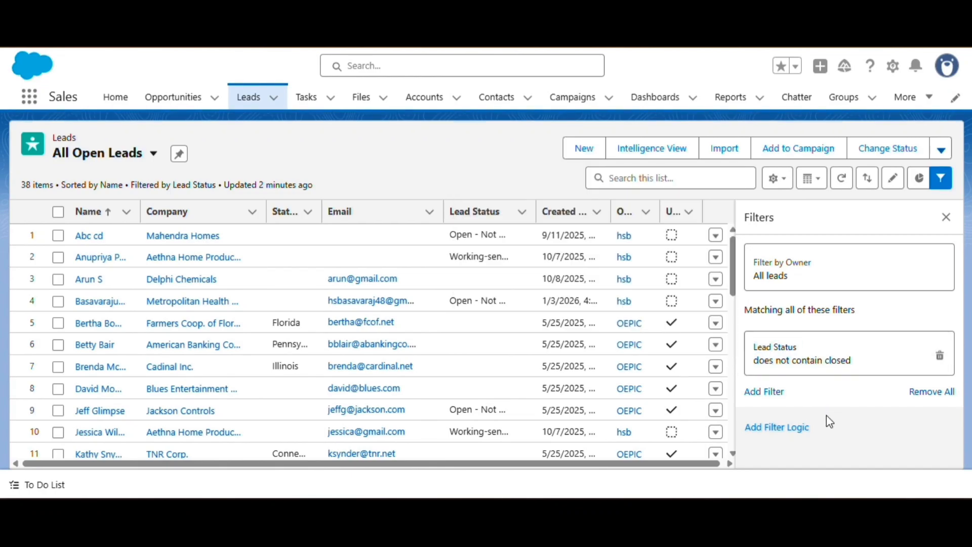
Step: Examine the fields offered for a new filter on All Open Leads, and discard the filter without saving
left_click(762, 392)
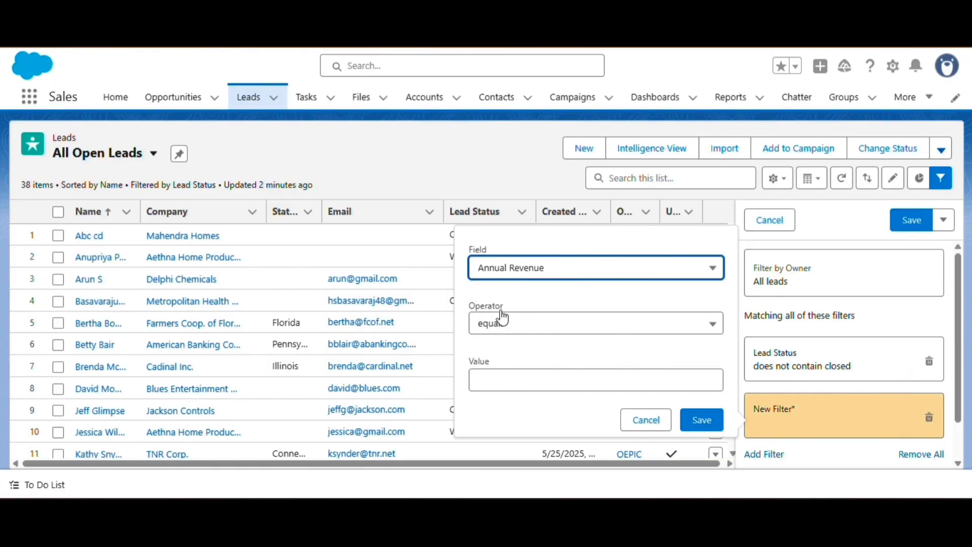
left_click(550, 264)
scroll(580, 402, "down", 1)
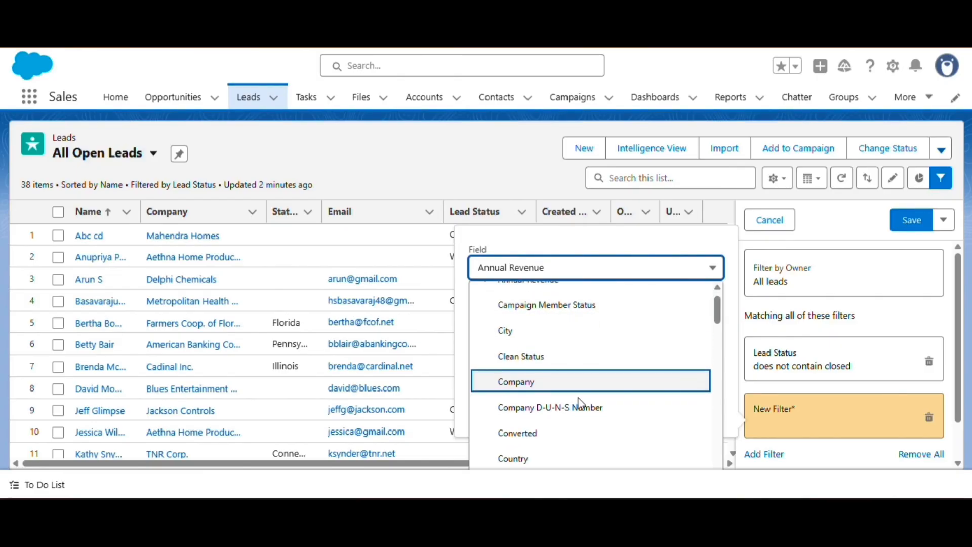
scroll(557, 405, "down", 10)
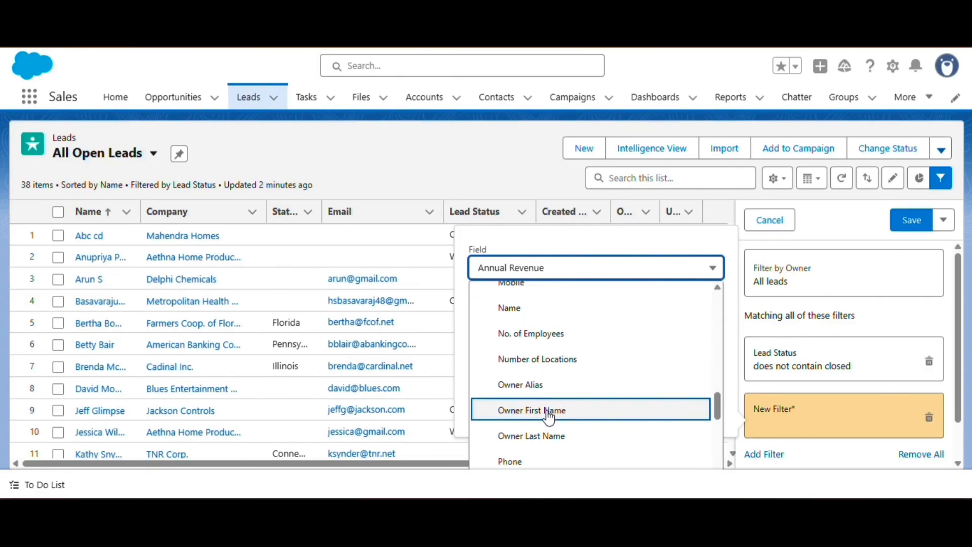
scroll(548, 418, "up", 5)
scroll(549, 418, "up", 4)
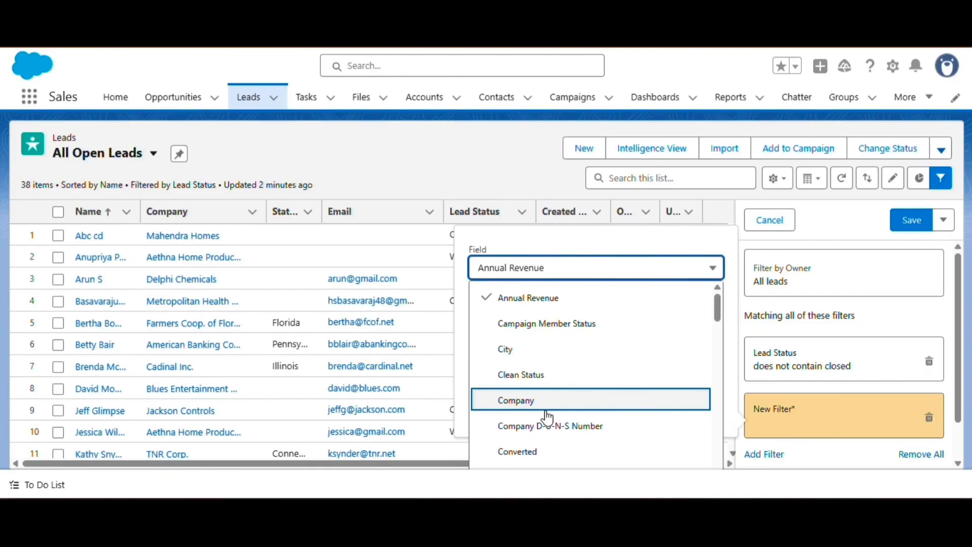
left_click(502, 296)
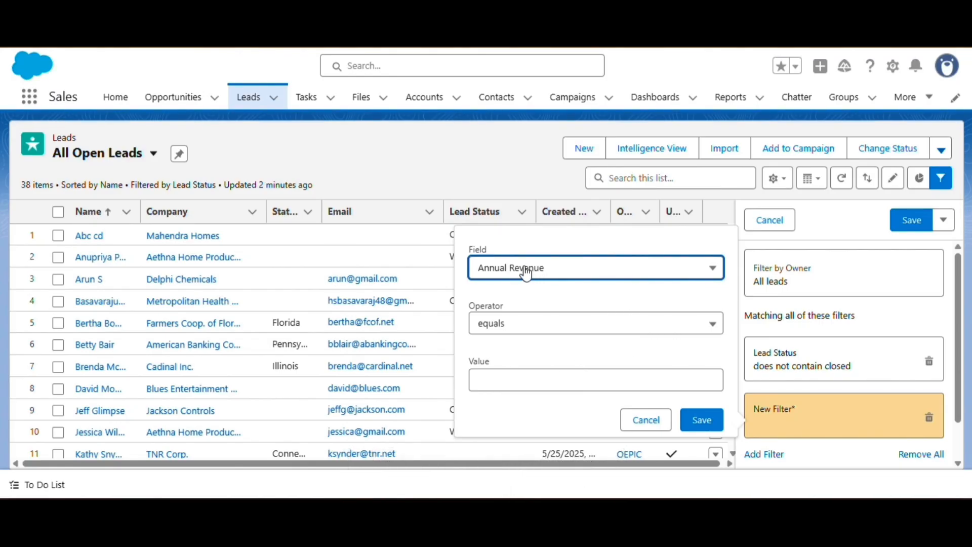
left_click(645, 420)
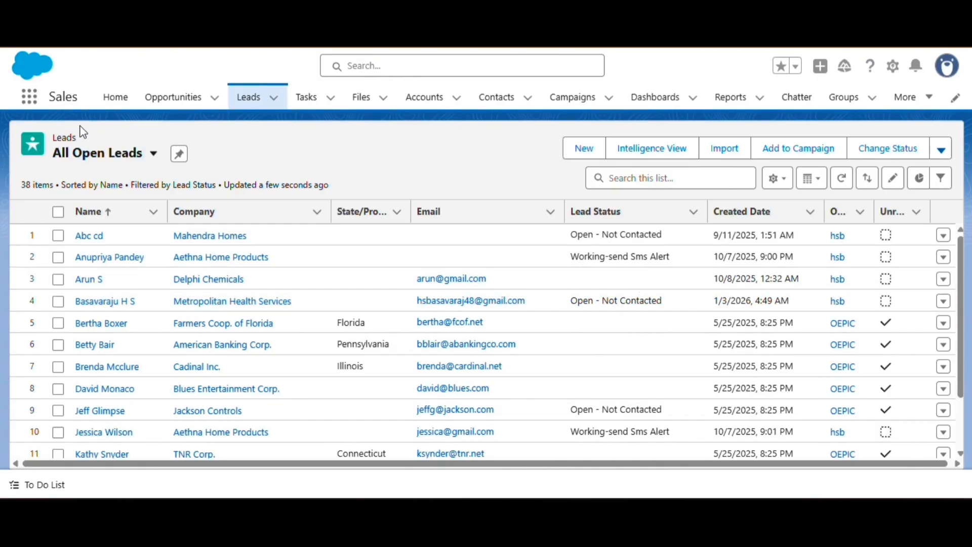
Step: Create a new lead list view named Today Leads that all users can see
left_click(94, 163)
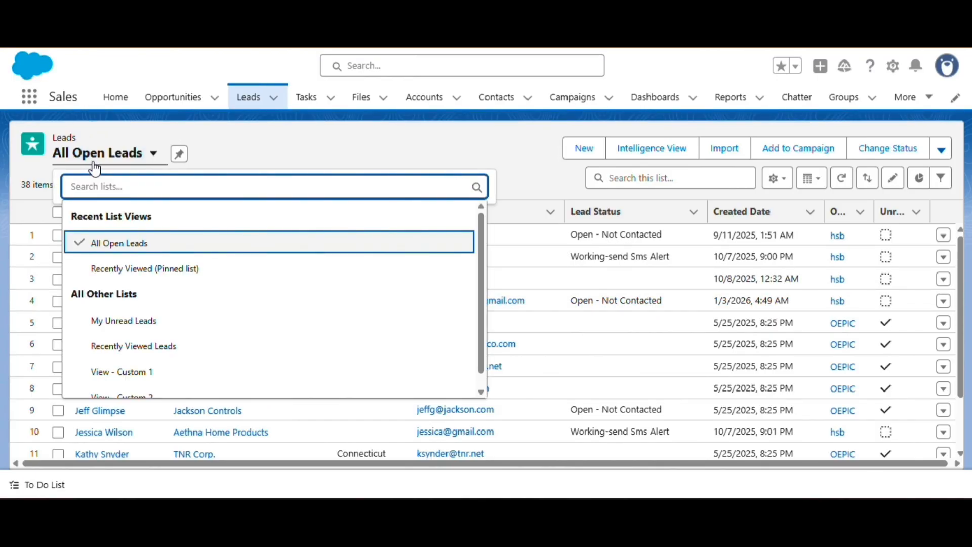
left_click(111, 244)
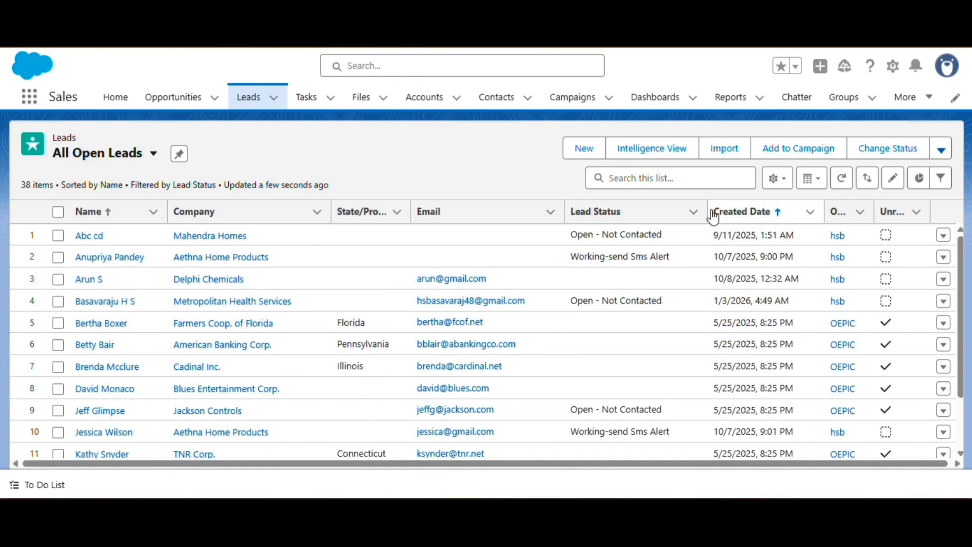
left_click(773, 179)
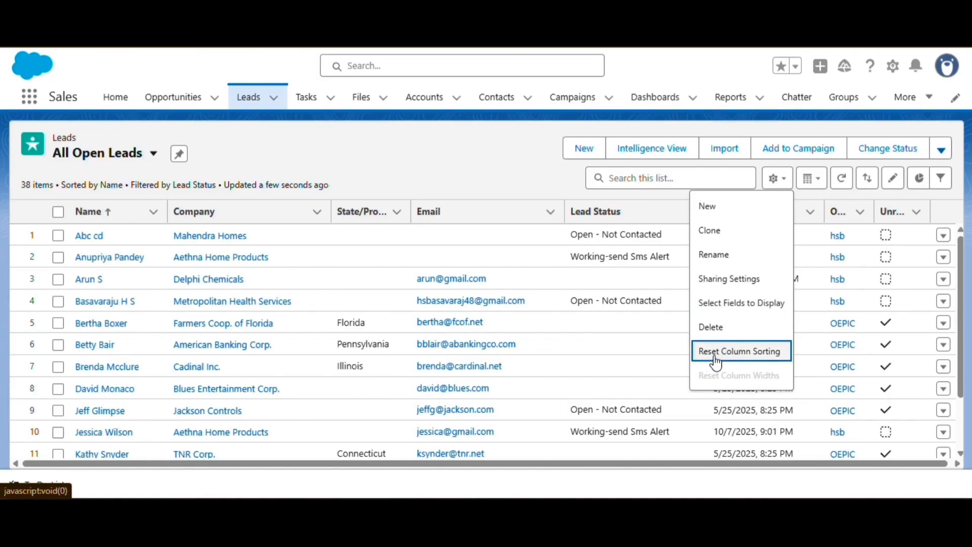
left_click(714, 205)
left_click(234, 200)
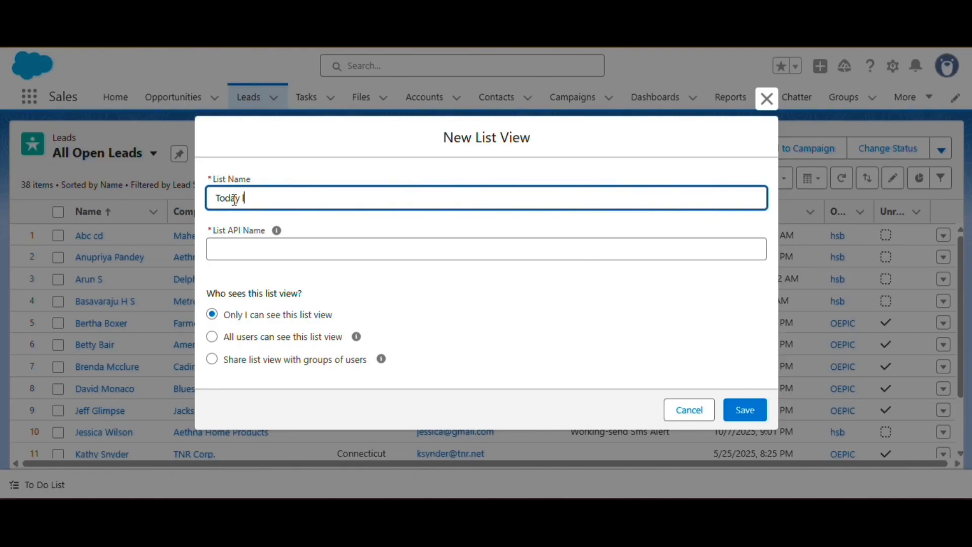
key("BackSpace")
key("BackSpace")
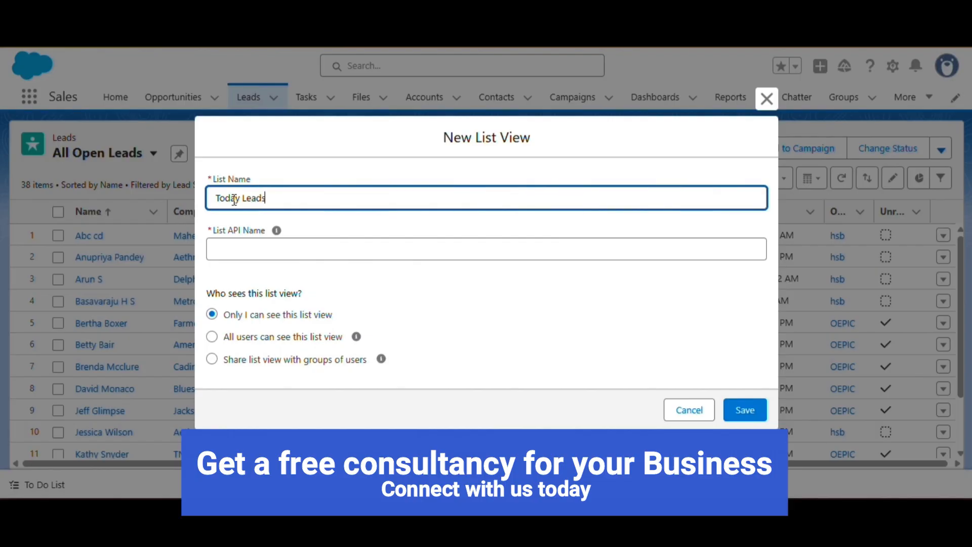
left_click(220, 253)
left_click(339, 290)
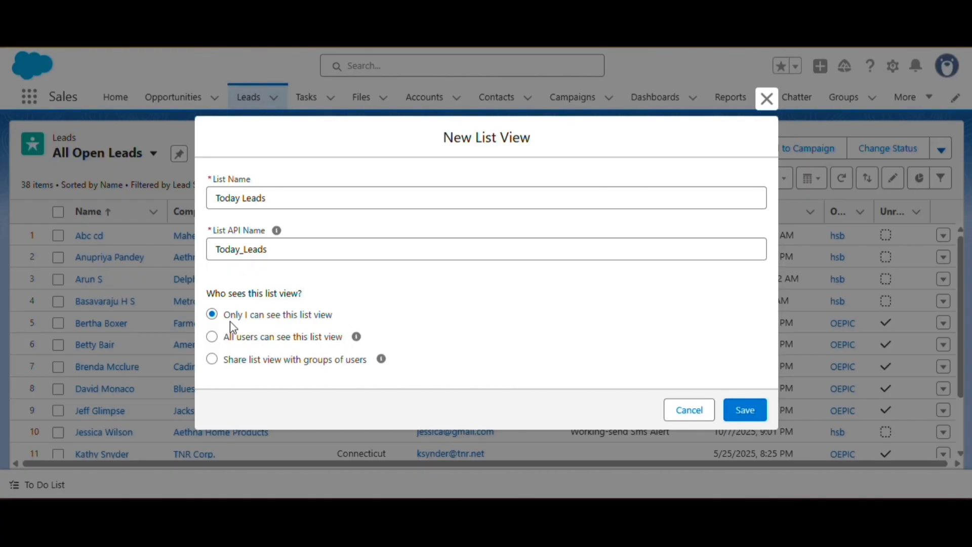
left_click(213, 337)
left_click(743, 400)
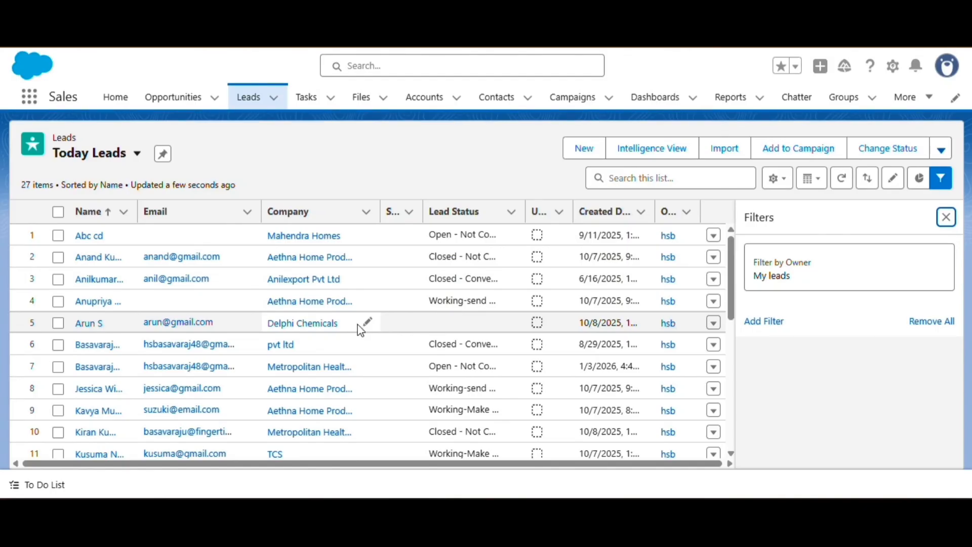
Step: Set the Today Leads view's Filter by Owner to All leads
left_click(774, 274)
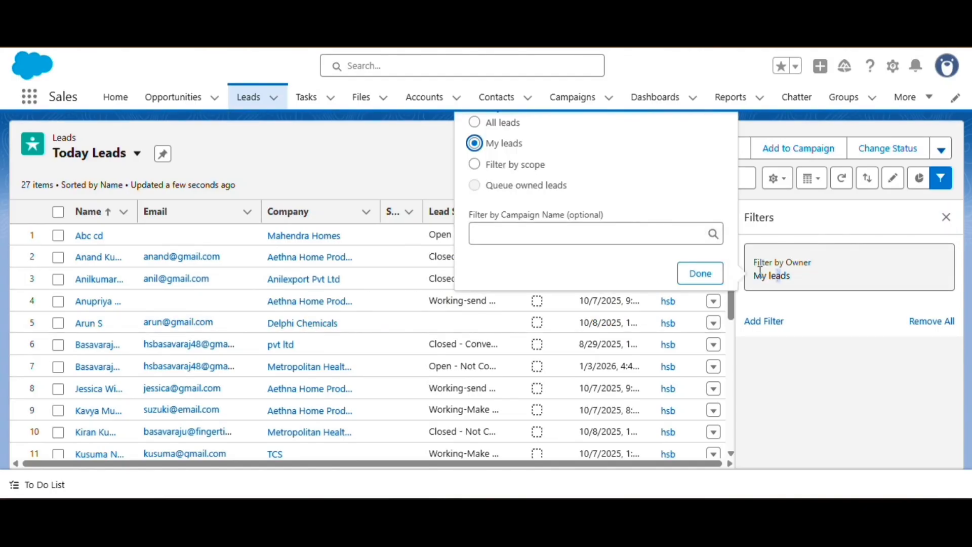
left_click(476, 123)
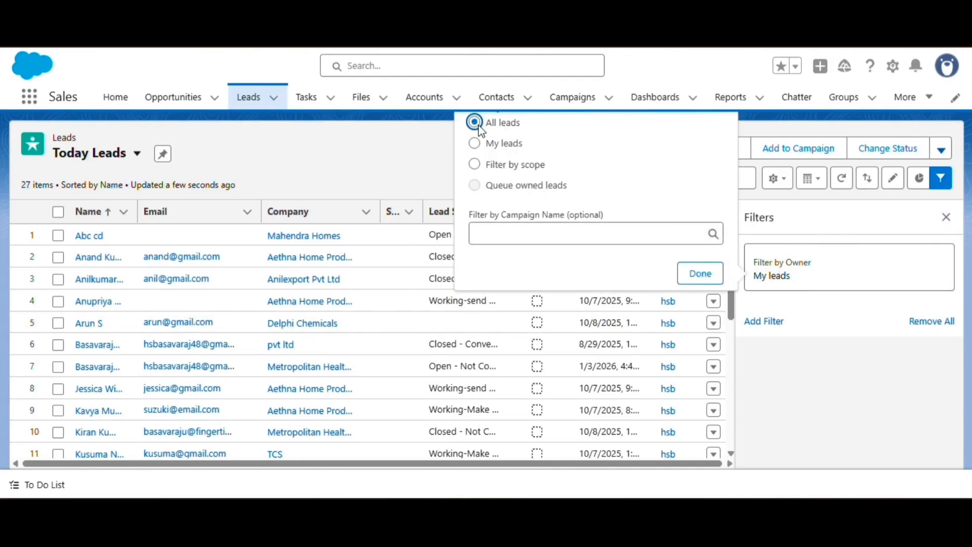
left_click(701, 276)
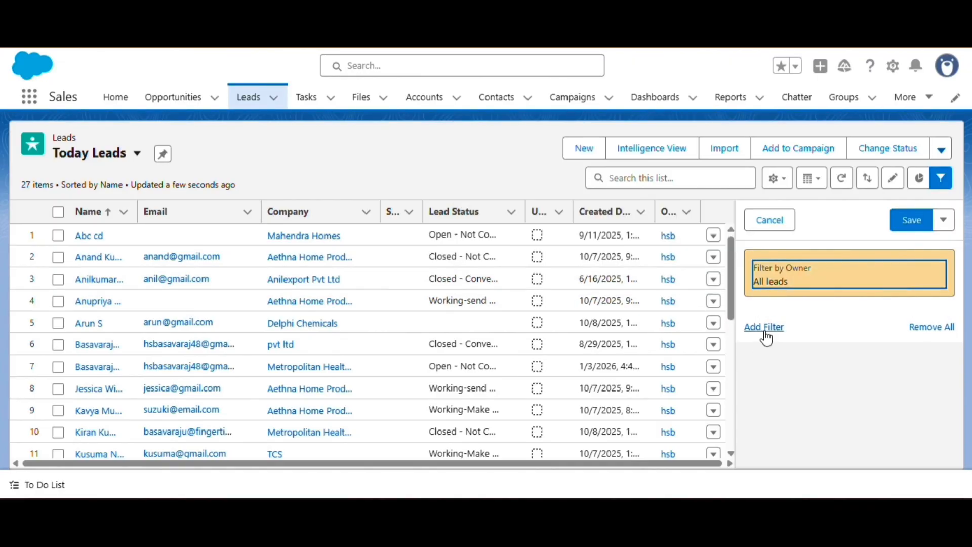
Step: Add a Created Date equals Today filter to the Today Leads view, save it and close the filters
left_click(765, 330)
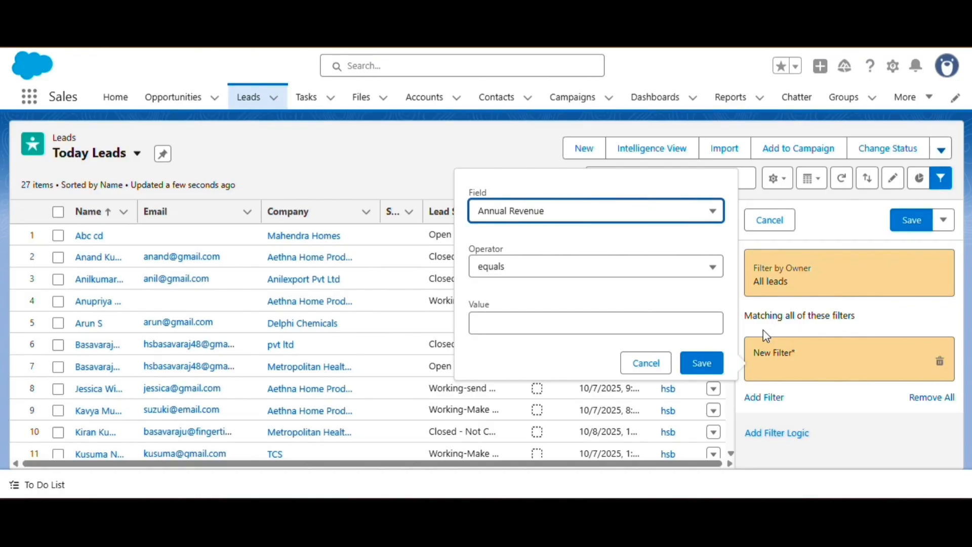
left_click(546, 221)
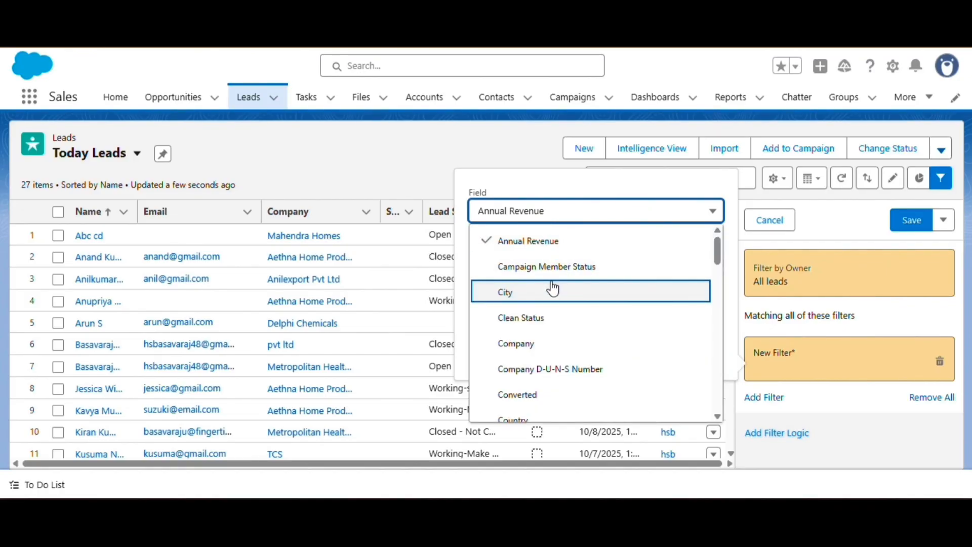
scroll(552, 304, "down", 2)
scroll(552, 309, "down", 1)
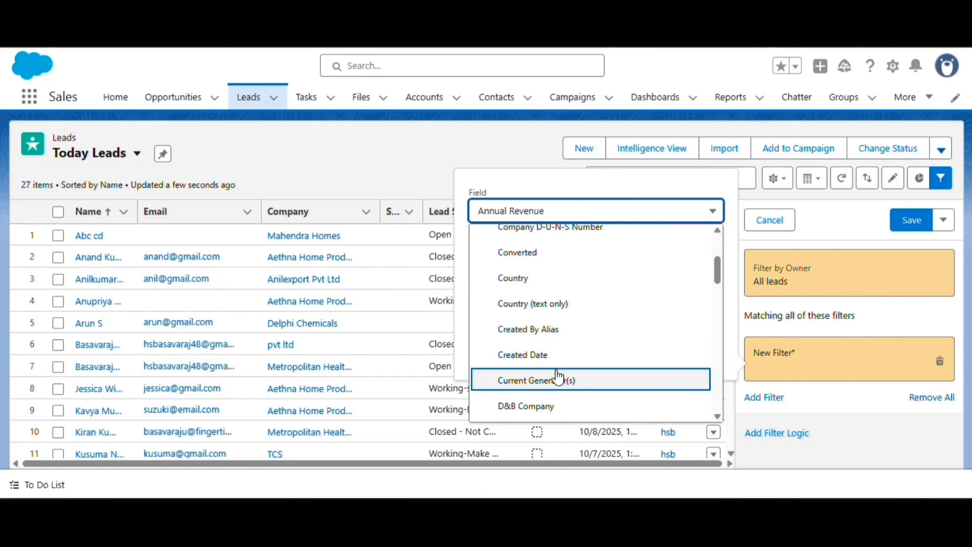
left_click(539, 354)
left_click(497, 325)
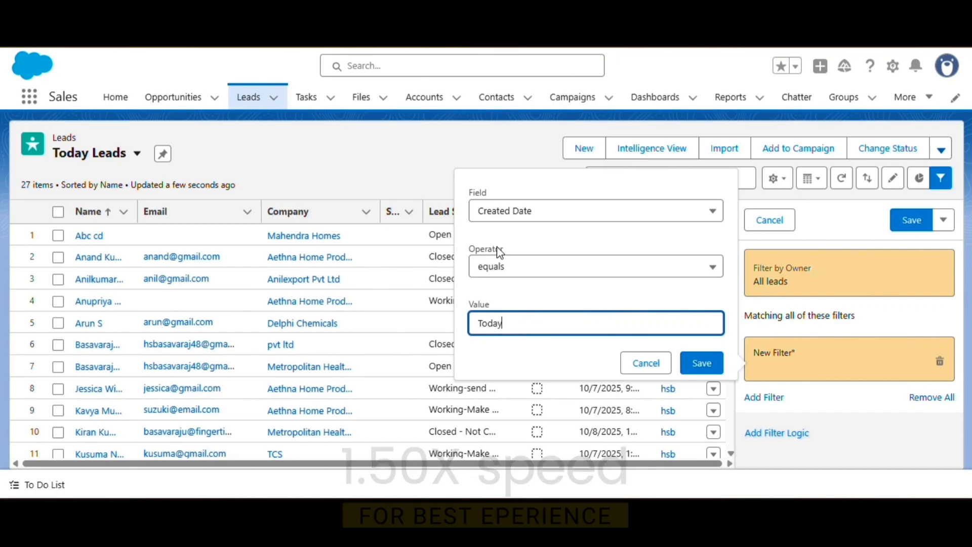
left_click(705, 364)
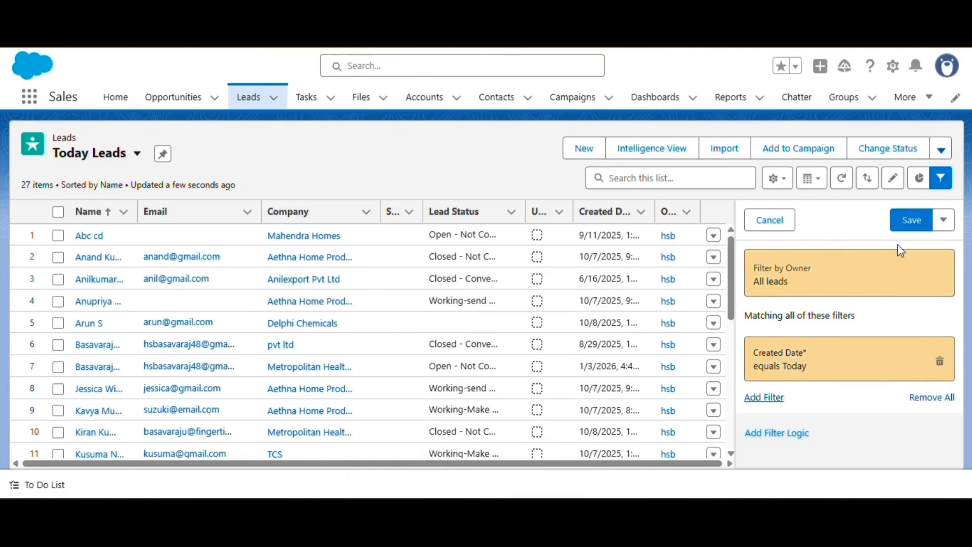
left_click(912, 220)
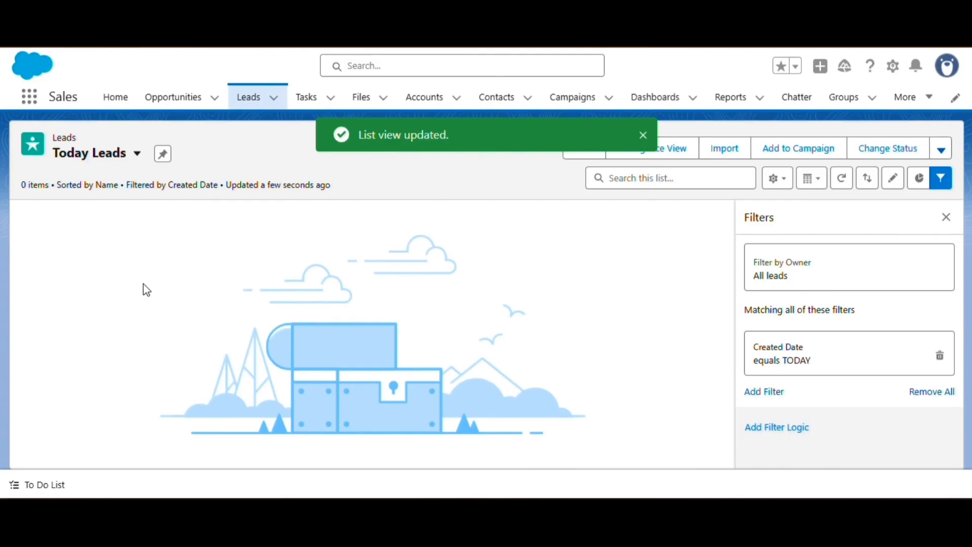
left_click(947, 217)
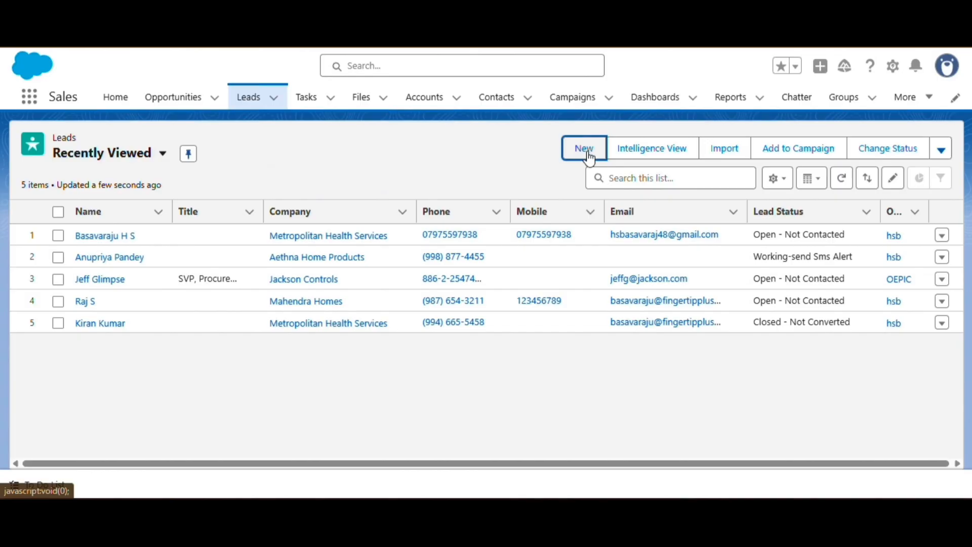
Step: Start a new lead and enter the contact's number as both Phone and Mobile
left_click(584, 147)
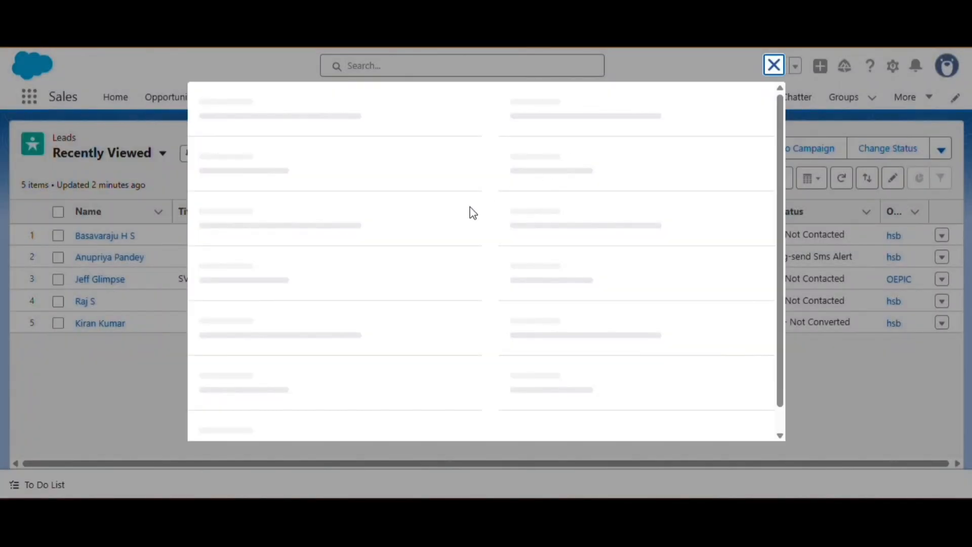
left_click(563, 209)
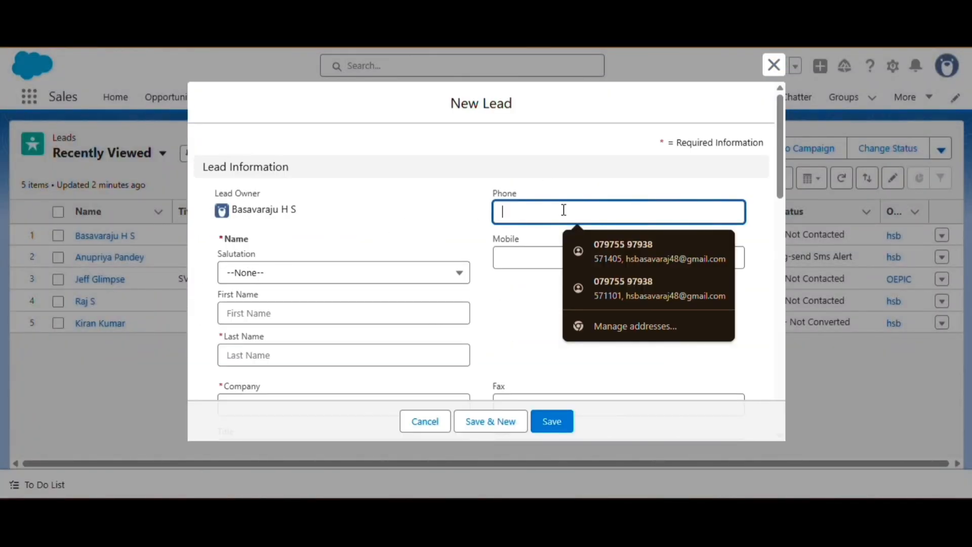
key("ctrl+v")
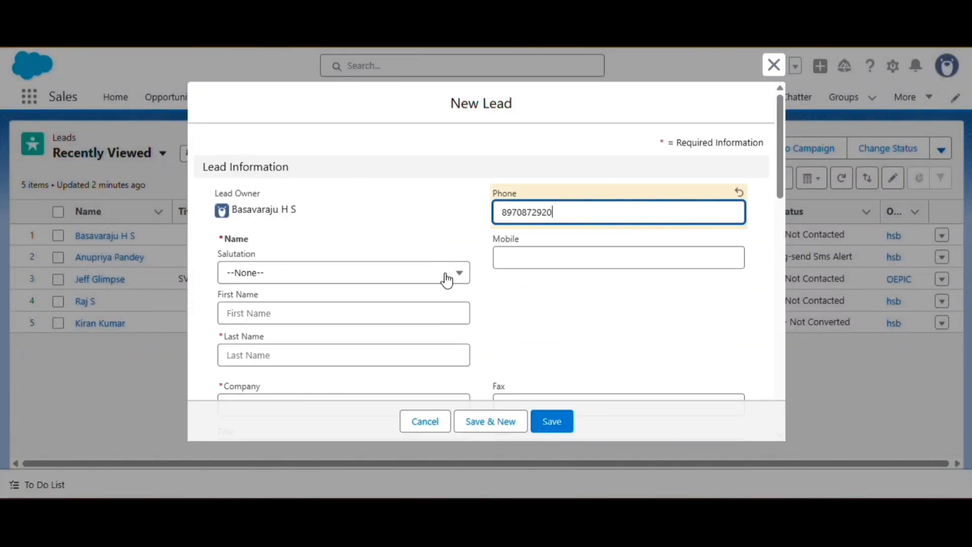
left_click(511, 261)
key("ctrl+v")
Step: Set the new lead's salutation to Mr. and fill in the first name
left_click(273, 278)
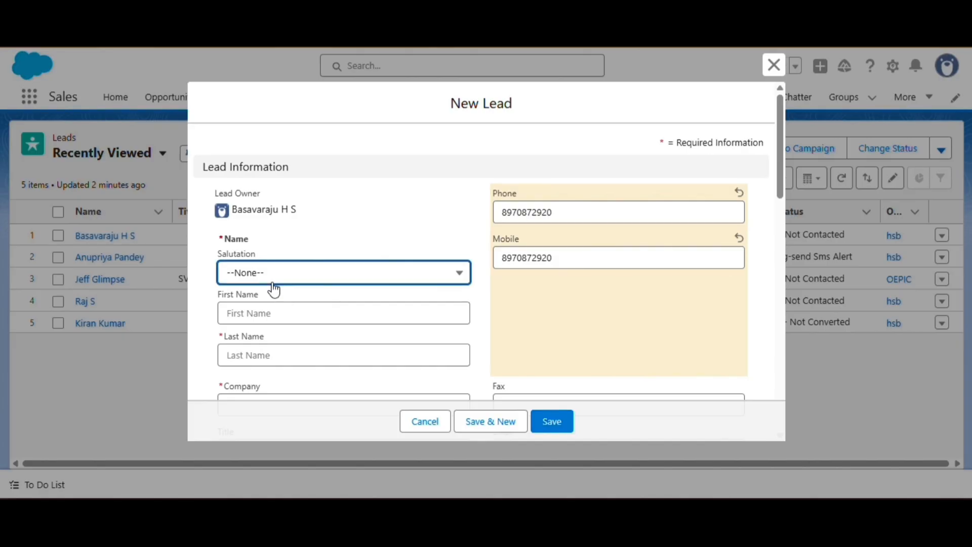
left_click(269, 337)
scroll(245, 190, "down", 3)
left_click(242, 171)
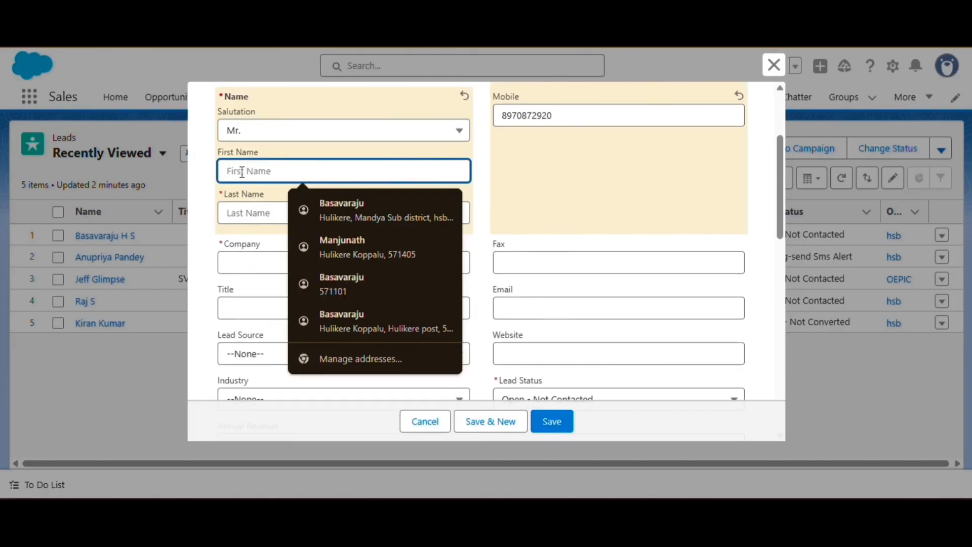
type("ab")
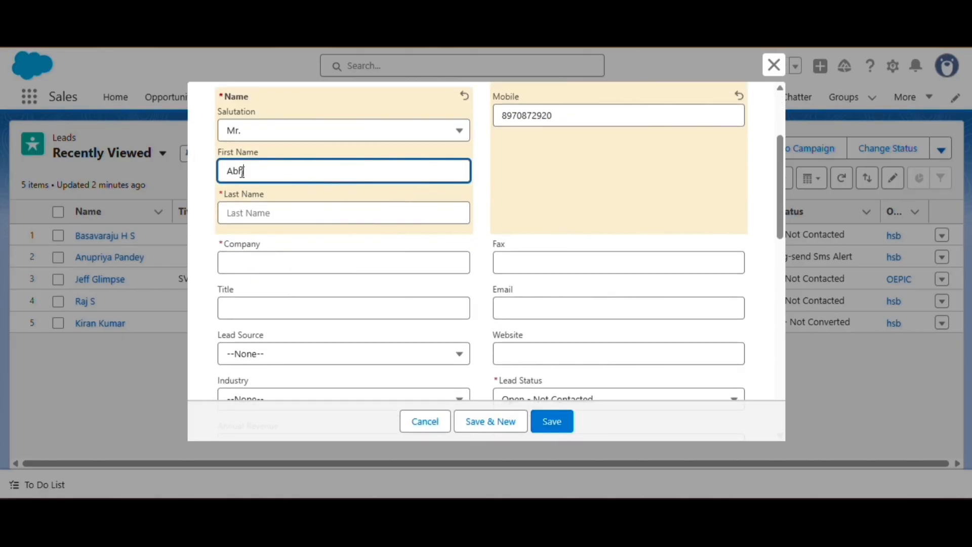
left_click(314, 255)
Step: Enter the lead's last name, copying it from the Company field into the Last Name field
left_click(272, 267)
type("Mishra")
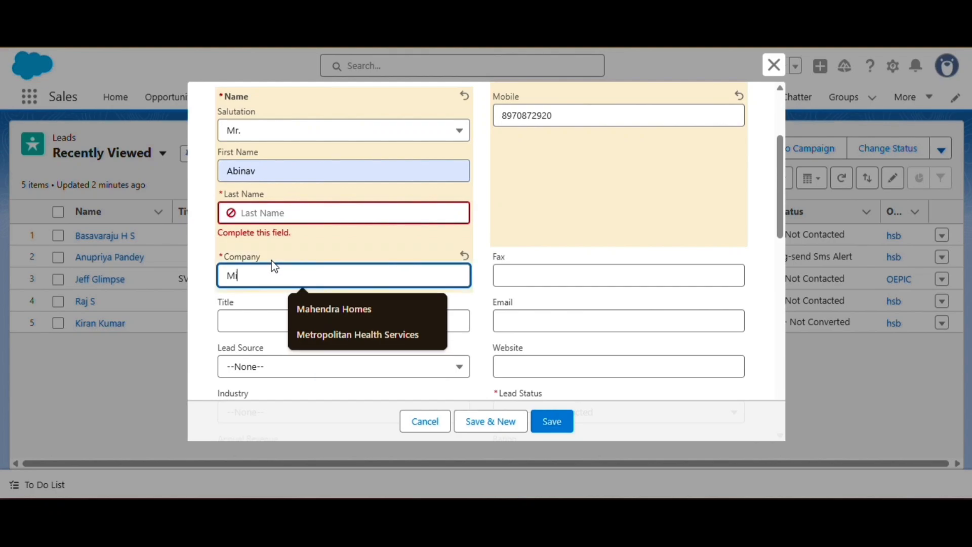
left_click(256, 208)
key("Tab")
key("ctrl+c")
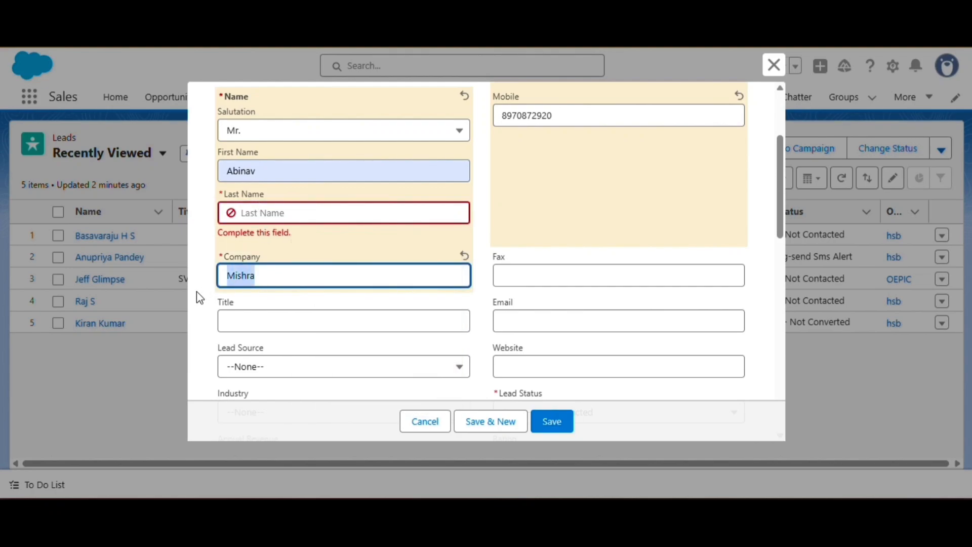
left_click(250, 216)
key("ctrl+v")
Step: Replace the new lead's Company value with FIT
left_click(269, 293)
left_click_drag(268, 266, 65, 282)
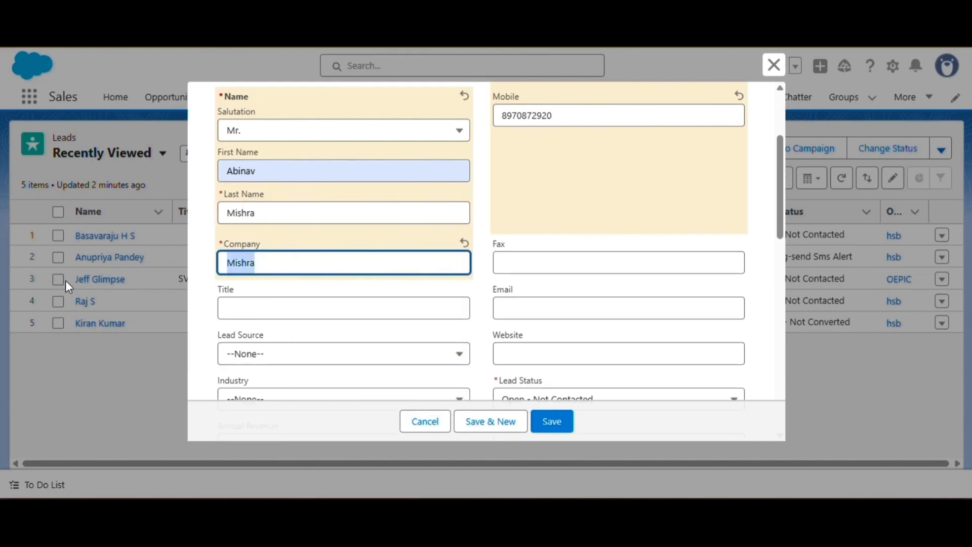
key("BackSpace")
type("FIT")
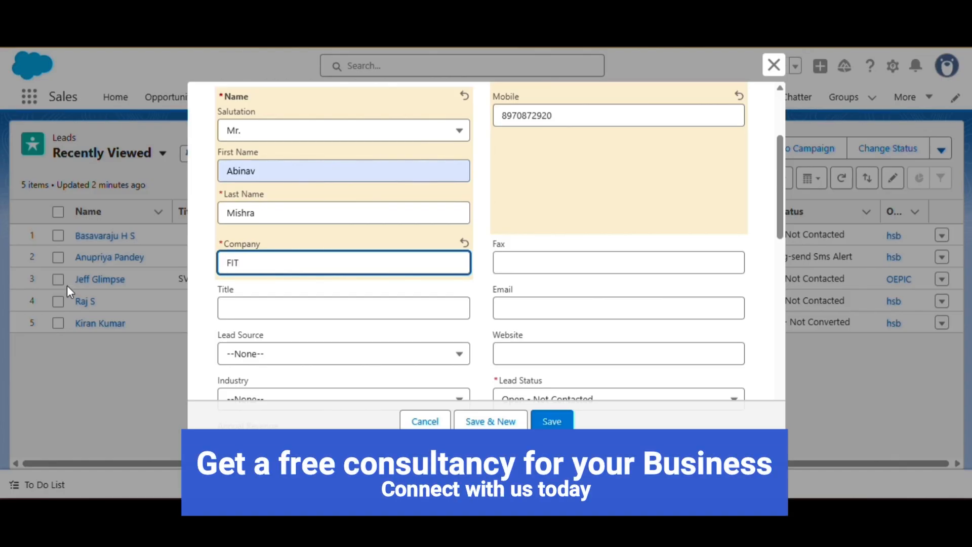
Step: Set the new lead's Lead Source to Web and Industry to Apparel
scroll(252, 304, "down", 3)
left_click(272, 257)
left_click(271, 265)
left_click(272, 259)
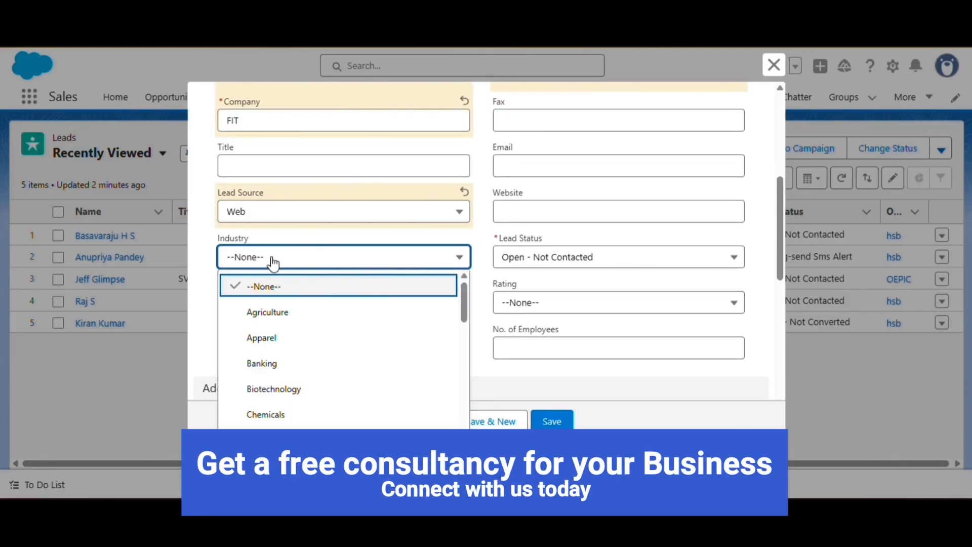
left_click(283, 335)
Step: Set the lead's Annual Revenue to 1000000, Lead Stage to New and Rating to Hot
left_click(262, 304)
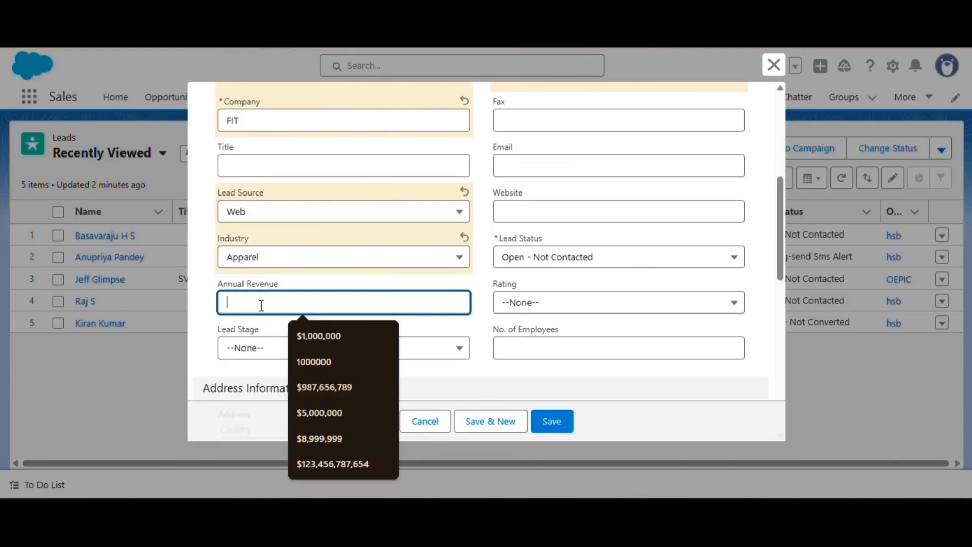
type("1000000")
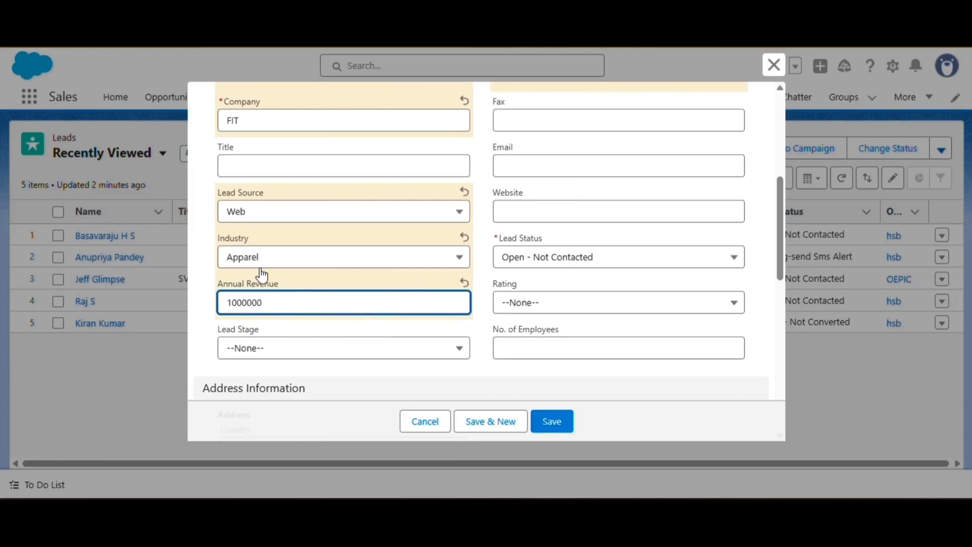
left_click(265, 348)
left_click(268, 181)
left_click(601, 303)
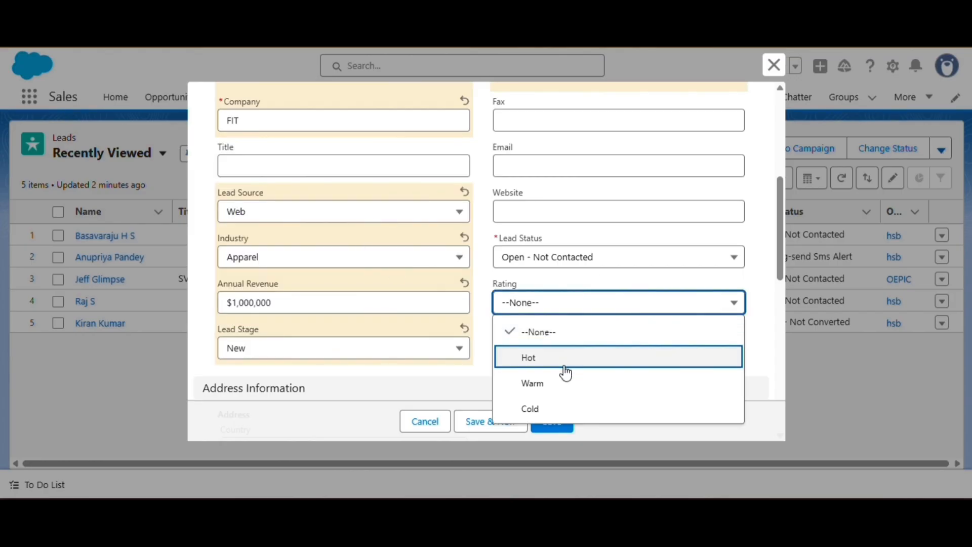
left_click(565, 356)
Step: Set the country in the new lead's address to India
scroll(494, 301, "down", 3)
left_click(304, 238)
scroll(266, 349, "down", 12)
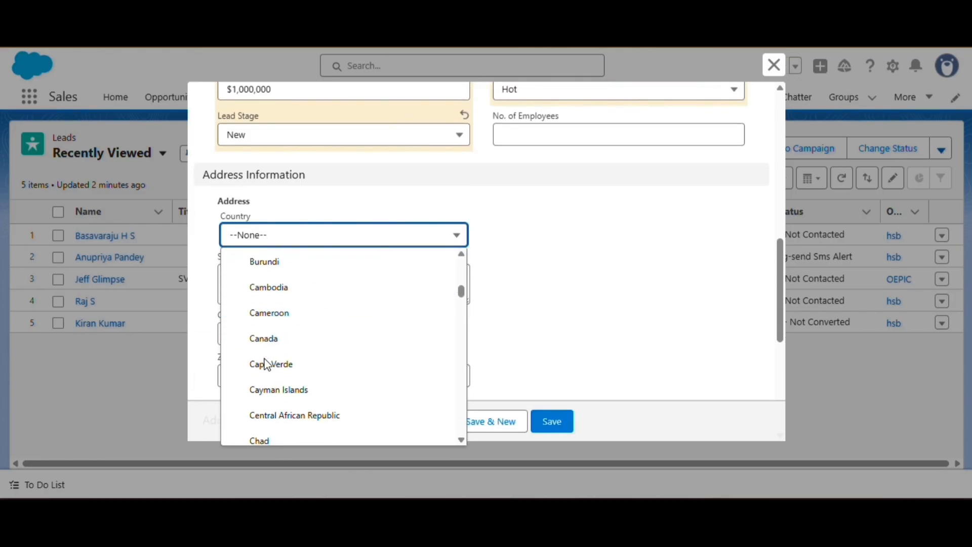
scroll(267, 365, "down", 8)
scroll(263, 373, "up", 2)
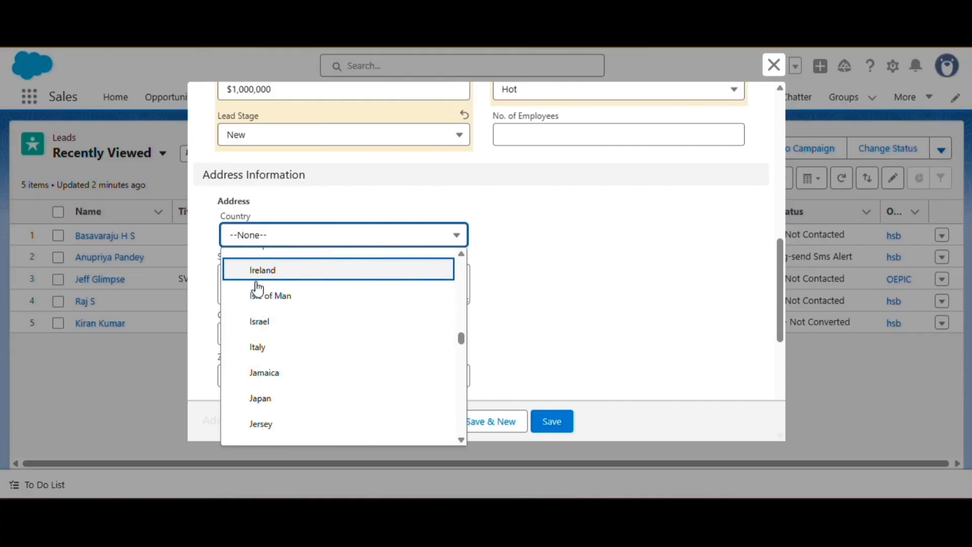
left_click(259, 264)
Step: Fill in the lead's street, city and postal code from a saved address, with Assam as State/Province
left_click(266, 287)
left_click(369, 332)
left_click(430, 334)
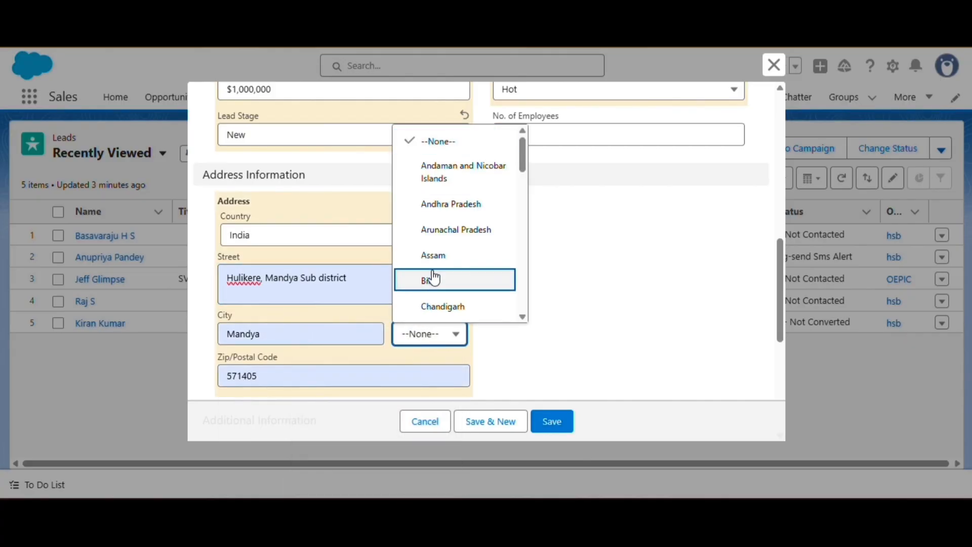
left_click(434, 255)
Step: Set Product Interest to GC1000 series and save the lead, declining the browser's offer to save the address
scroll(439, 272, "down", 5)
left_click(264, 256)
left_click(278, 299)
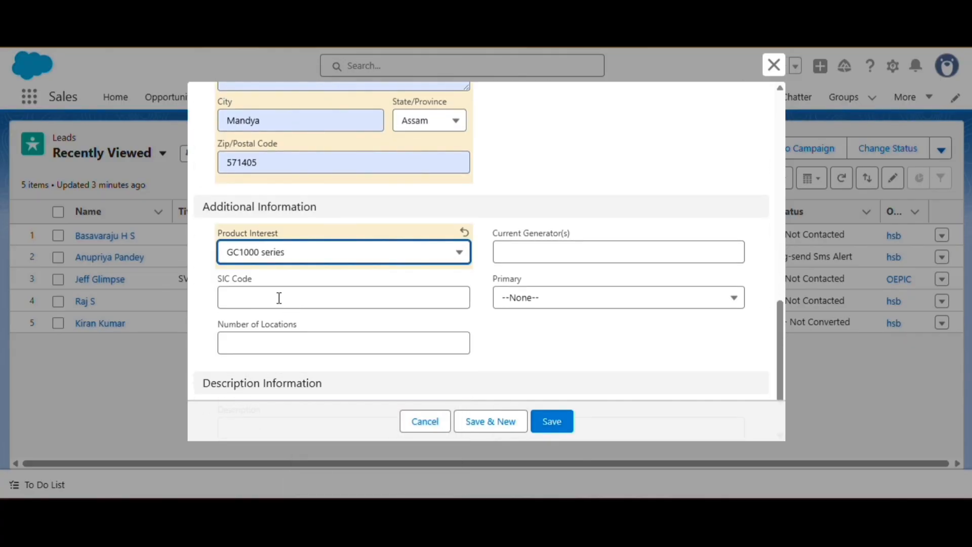
left_click(269, 304)
scroll(512, 296, "down", 2)
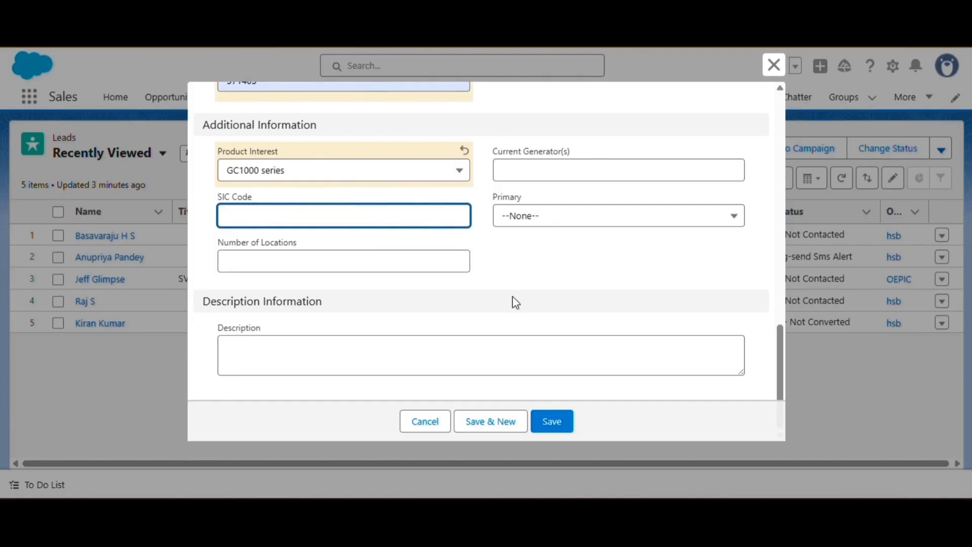
left_click(563, 425)
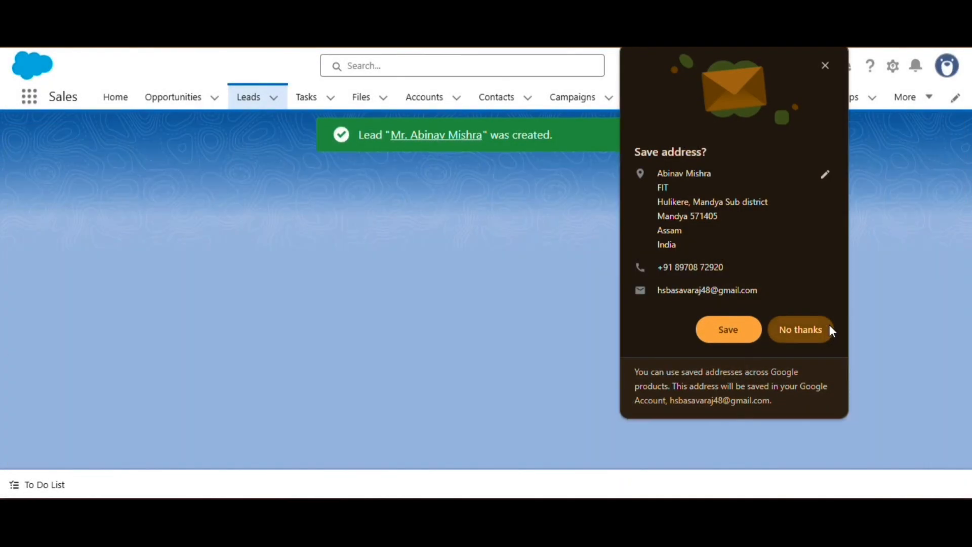
left_click(802, 330)
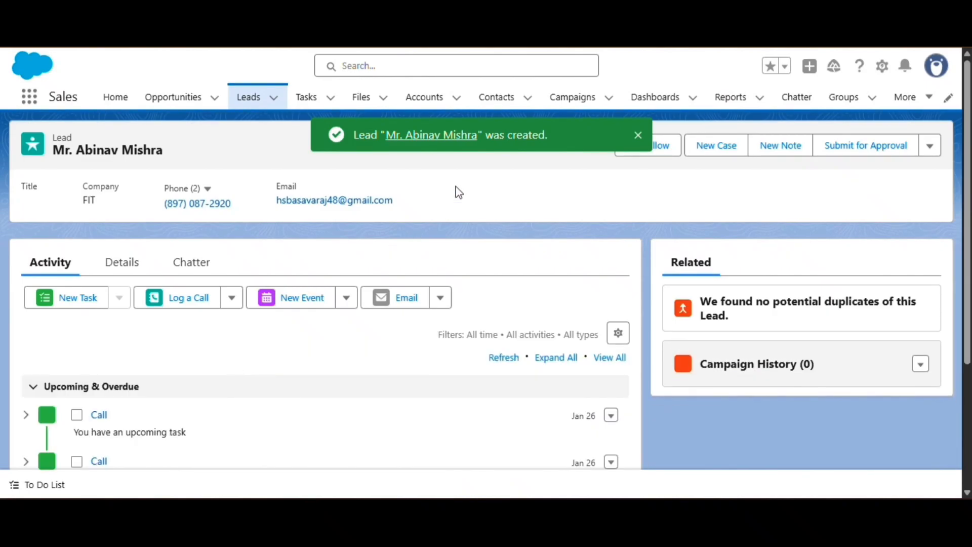
Step: Return to the leads list and switch to the Today Leads view
left_click(242, 103)
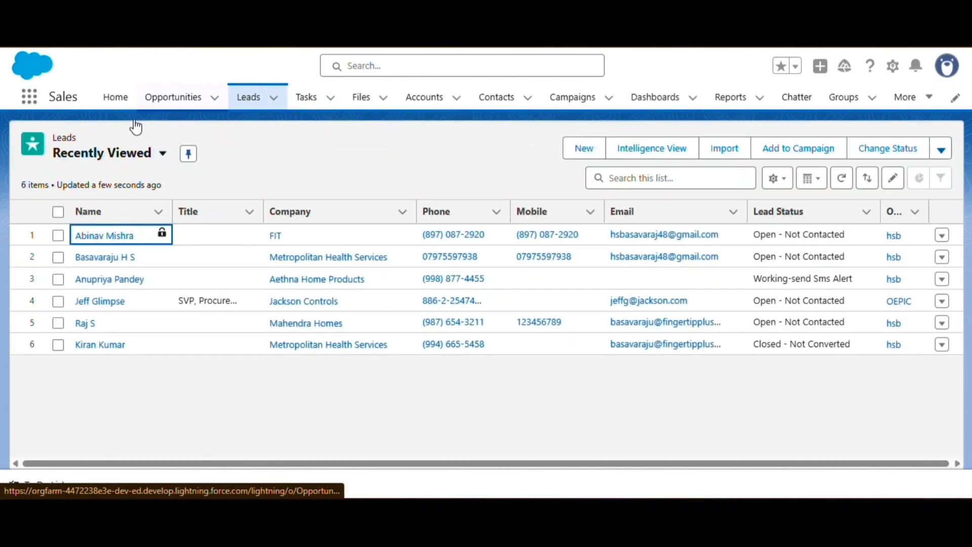
left_click(106, 152)
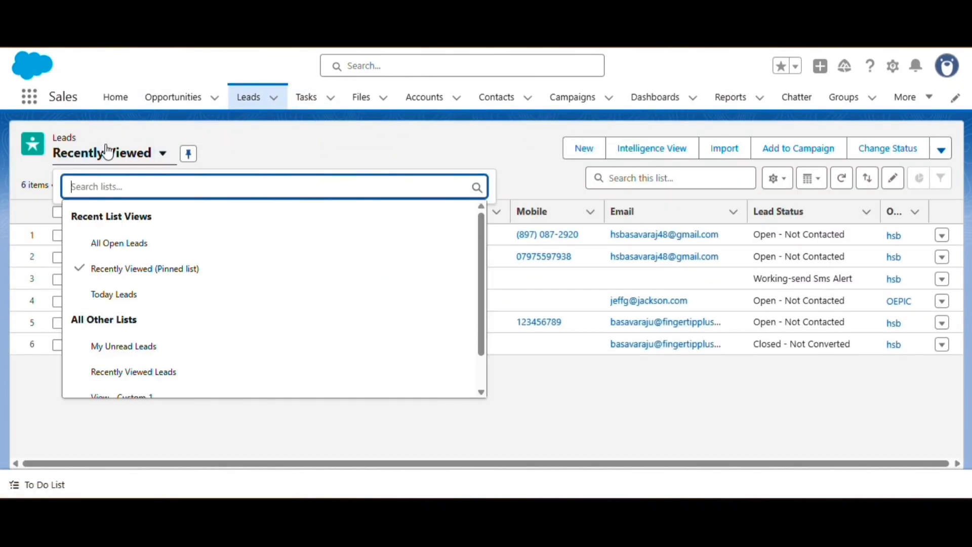
left_click(92, 299)
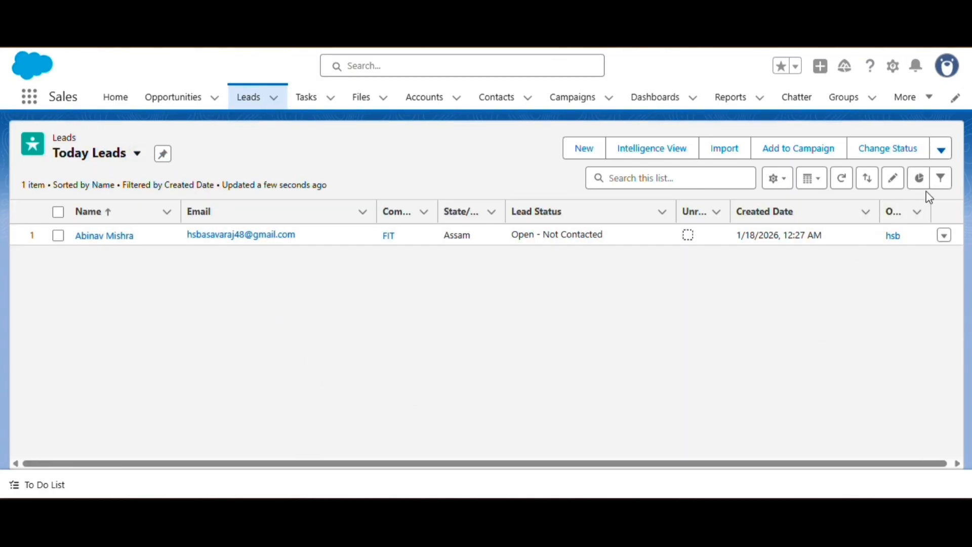
Step: Add a new filter to the Today Leads view and choose Lead Status as its field
left_click(939, 182)
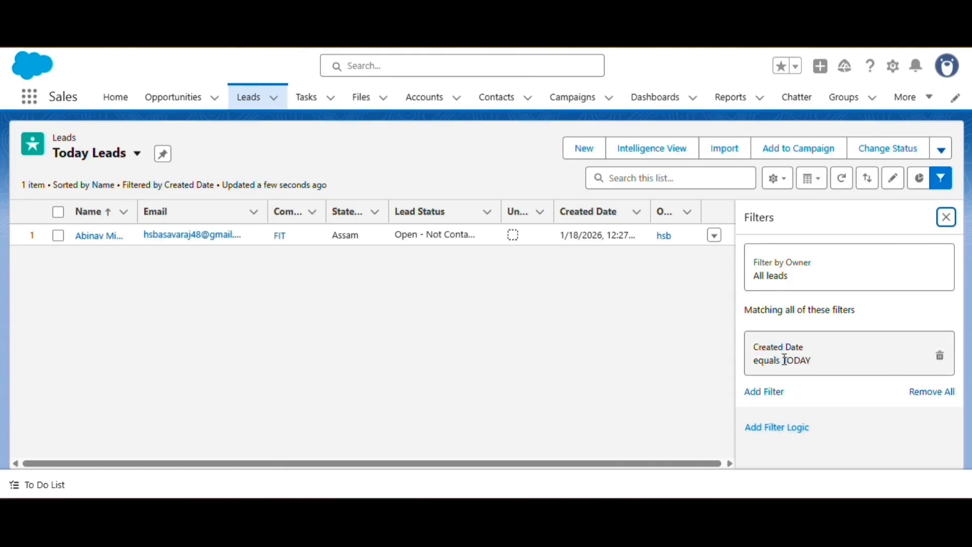
left_click(762, 395)
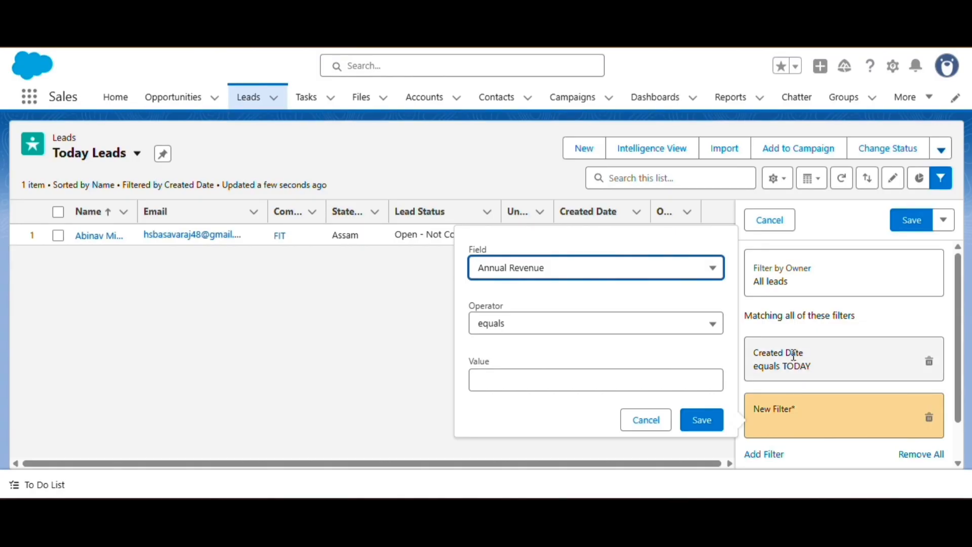
left_click(560, 272)
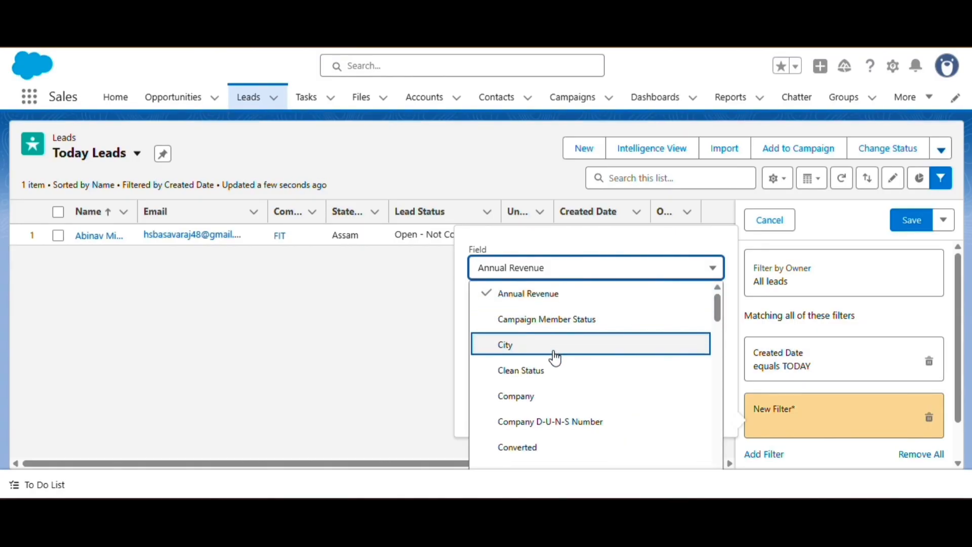
scroll(555, 355, "down", 3)
scroll(554, 355, "down", 9)
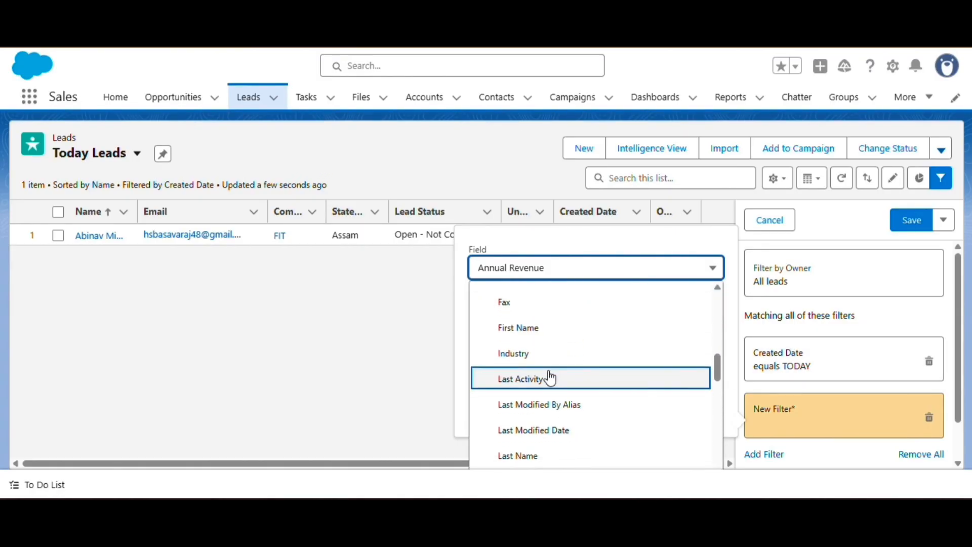
scroll(550, 377, "down", 5)
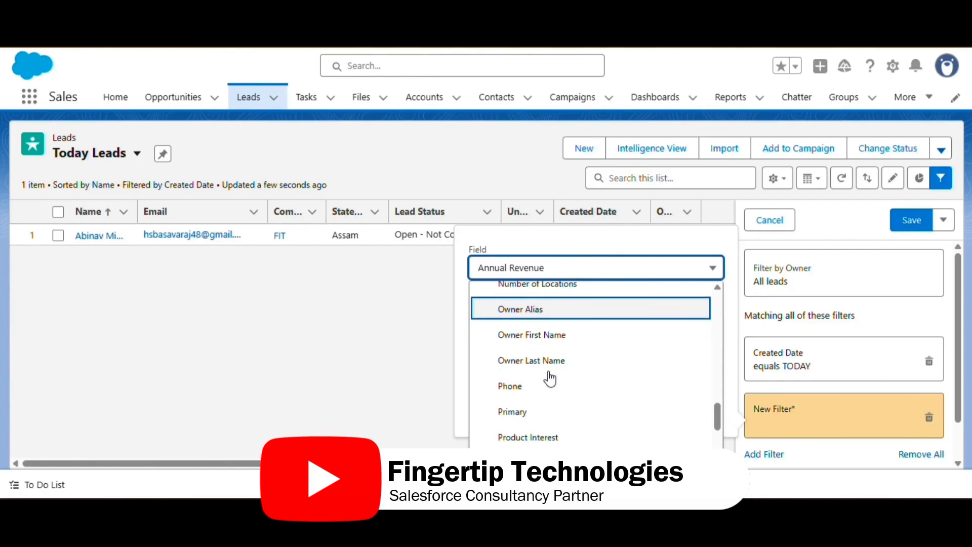
scroll(551, 377, "down", 4)
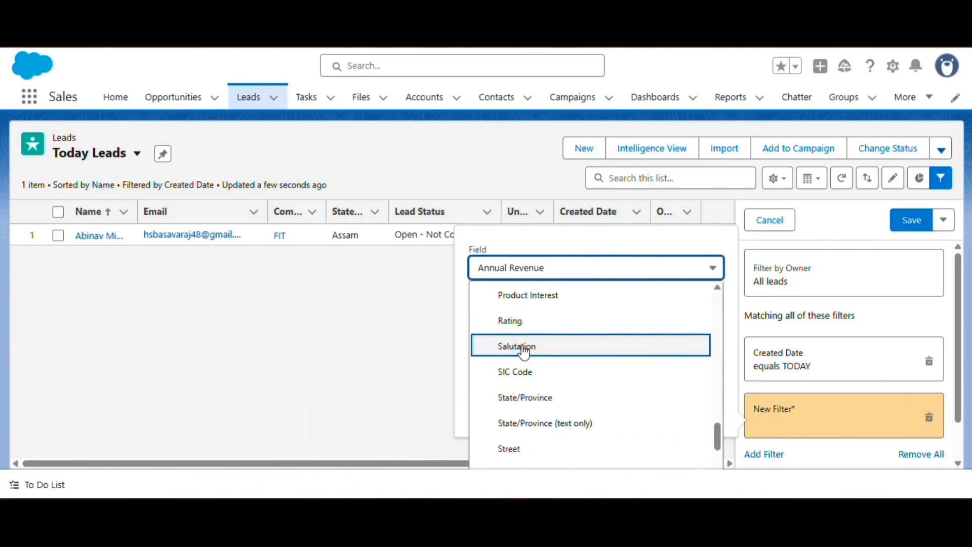
scroll(523, 347, "up", 3)
scroll(528, 367, "down", 5)
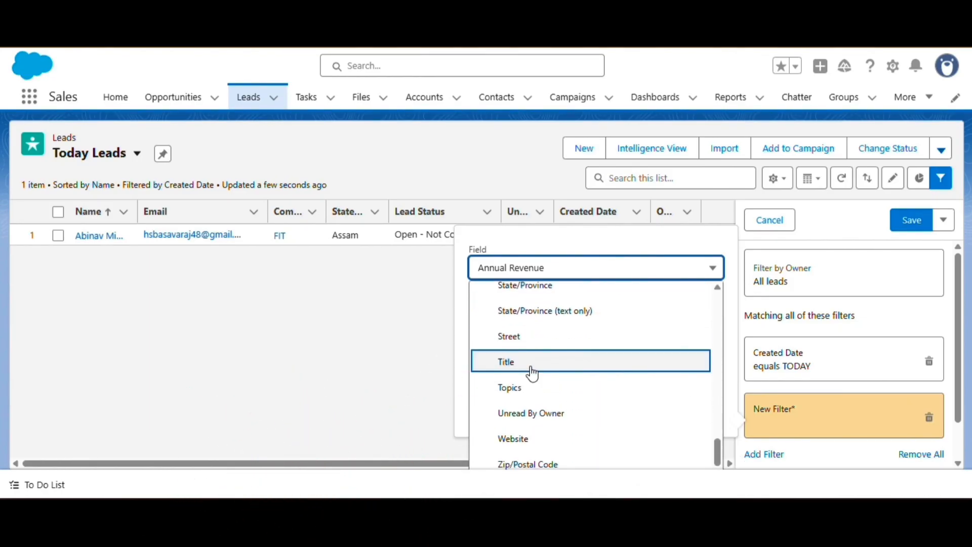
scroll(538, 377, "up", 1)
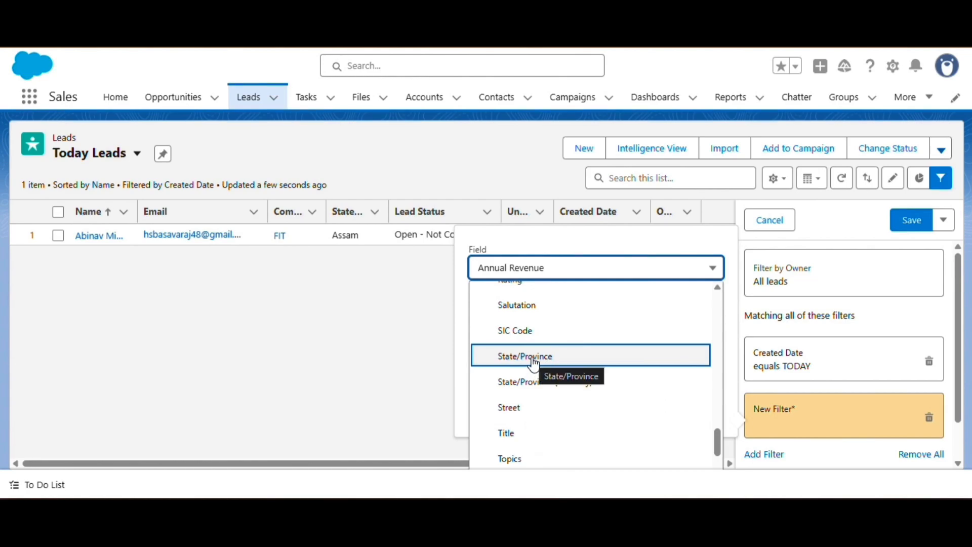
type("le")
key("Down")
key("Down")
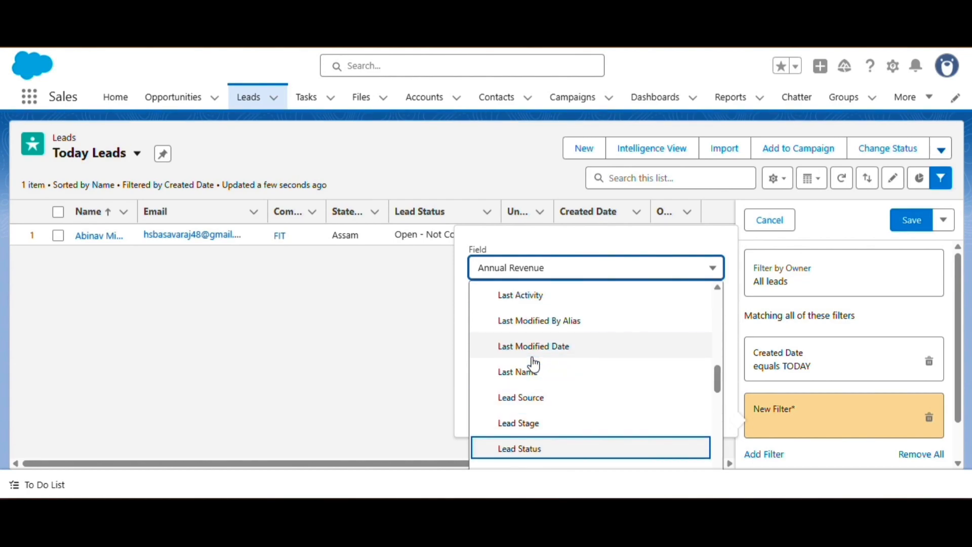
left_click(534, 451)
Step: Set the Lead Status filter to equals Open - Not Contacted, save the list view's filters and hide the filter settings
left_click(503, 323)
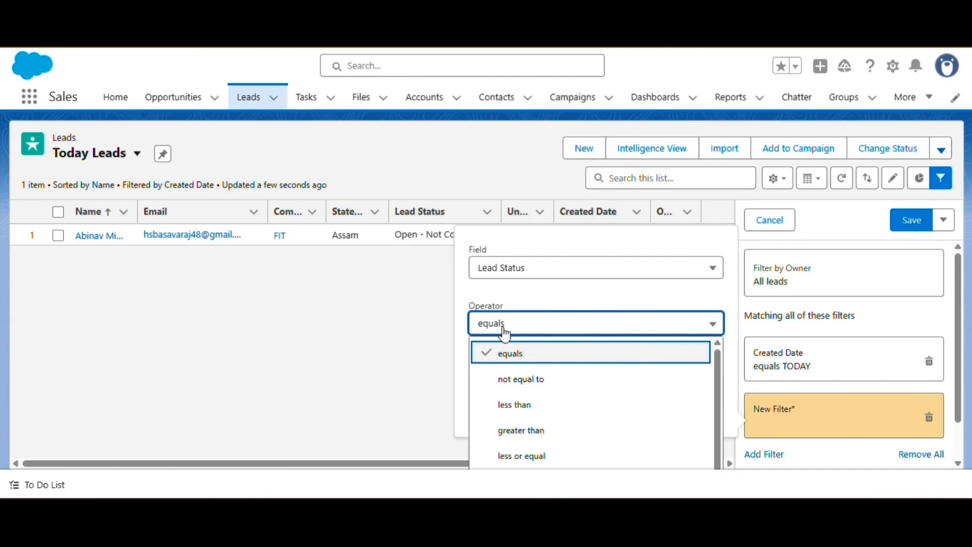
left_click(510, 357)
left_click(508, 380)
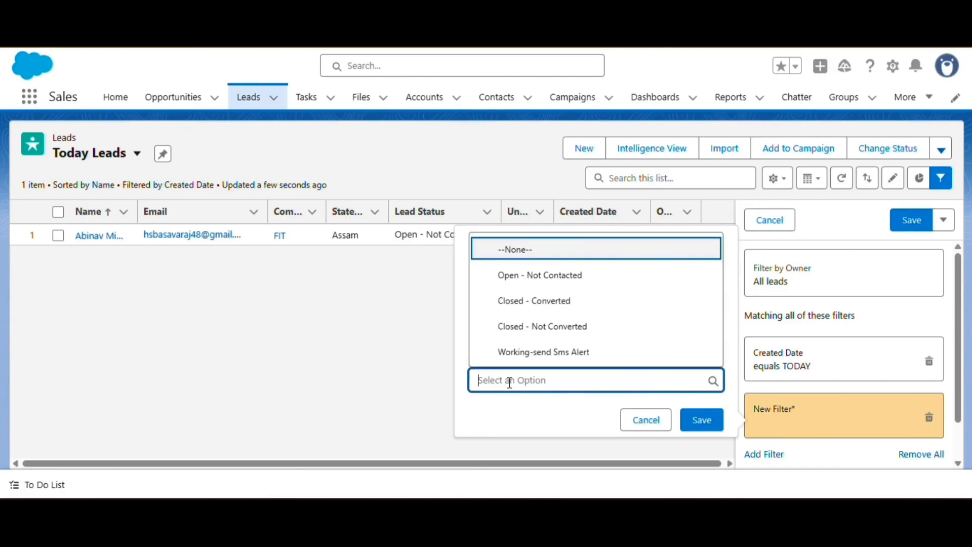
left_click(527, 278)
left_click(697, 446)
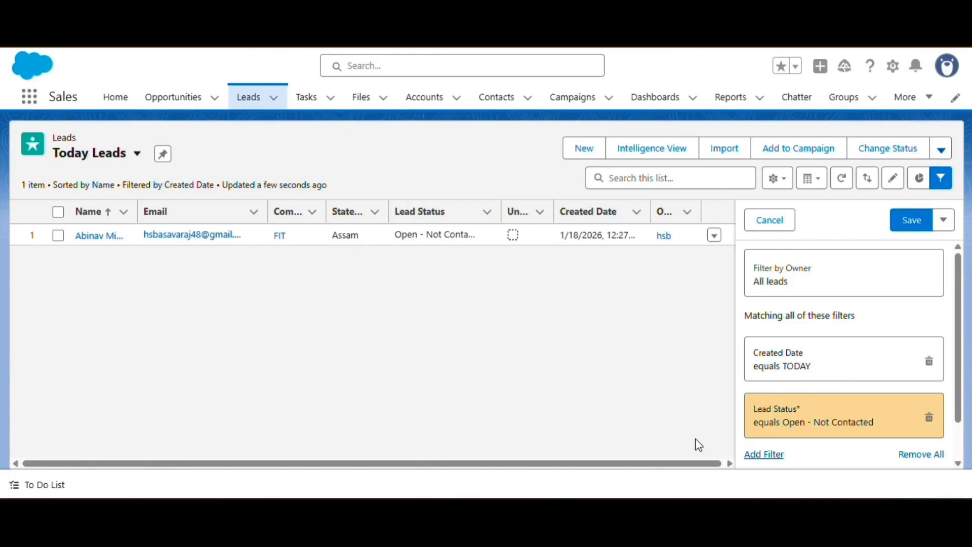
scroll(810, 355, "down", 1)
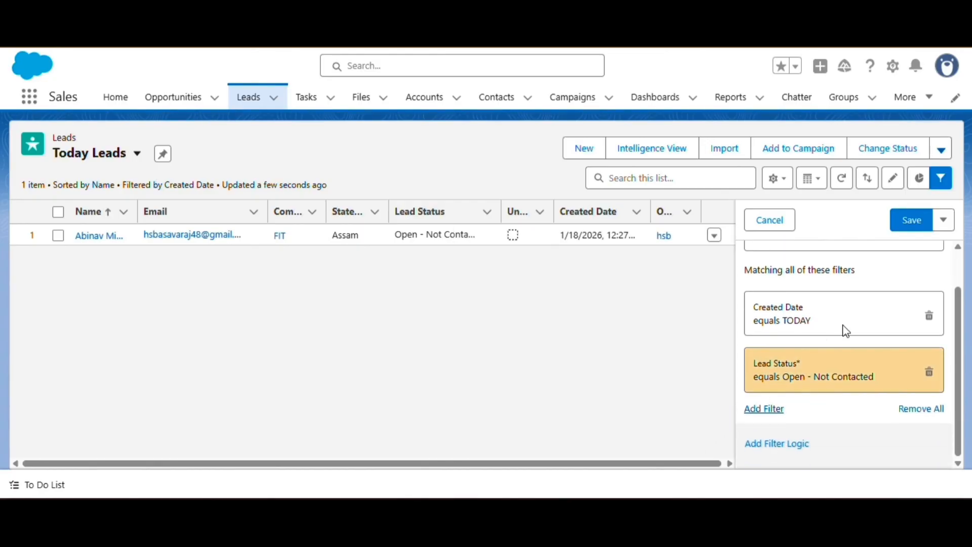
left_click(916, 224)
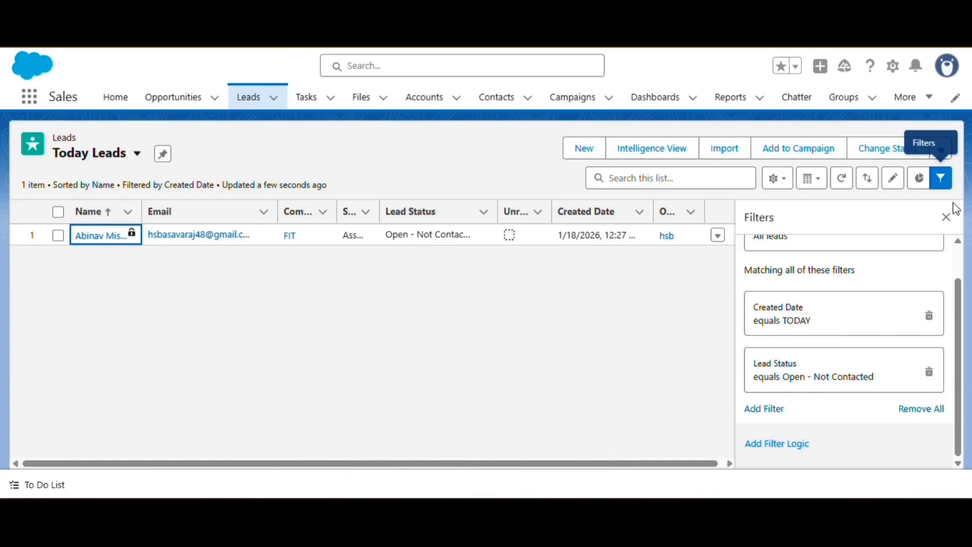
left_click(940, 178)
Step: Review the sharing settings of the Today Leads view and close them without saving
left_click(770, 183)
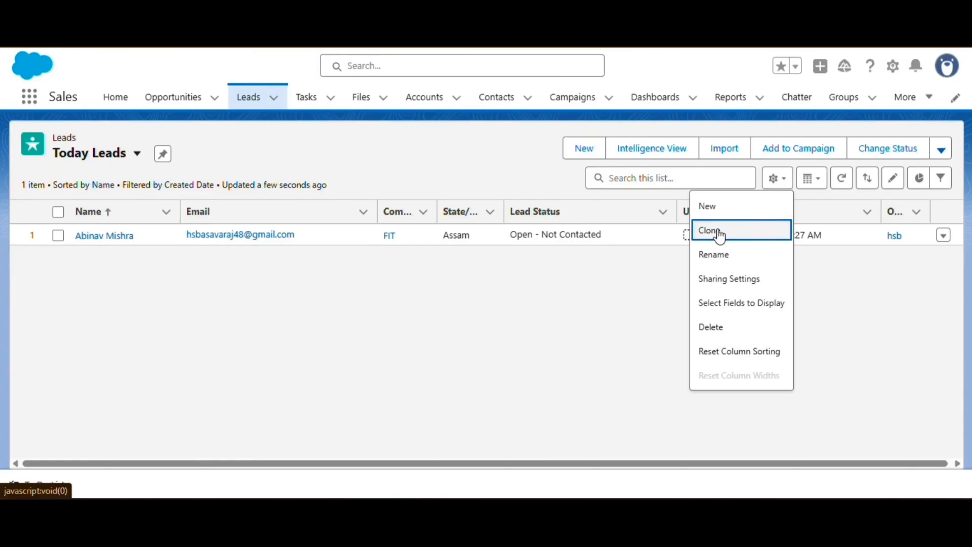
left_click(740, 285)
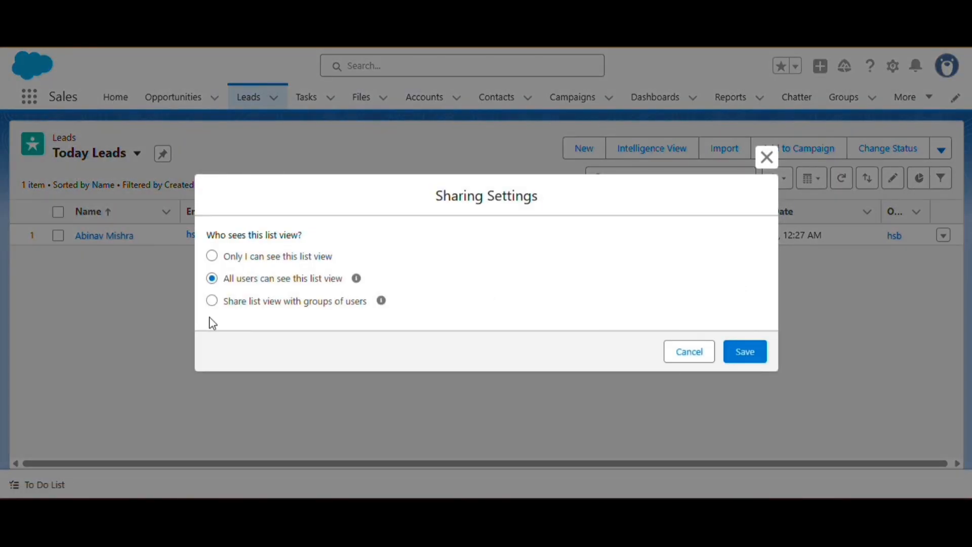
left_click(684, 353)
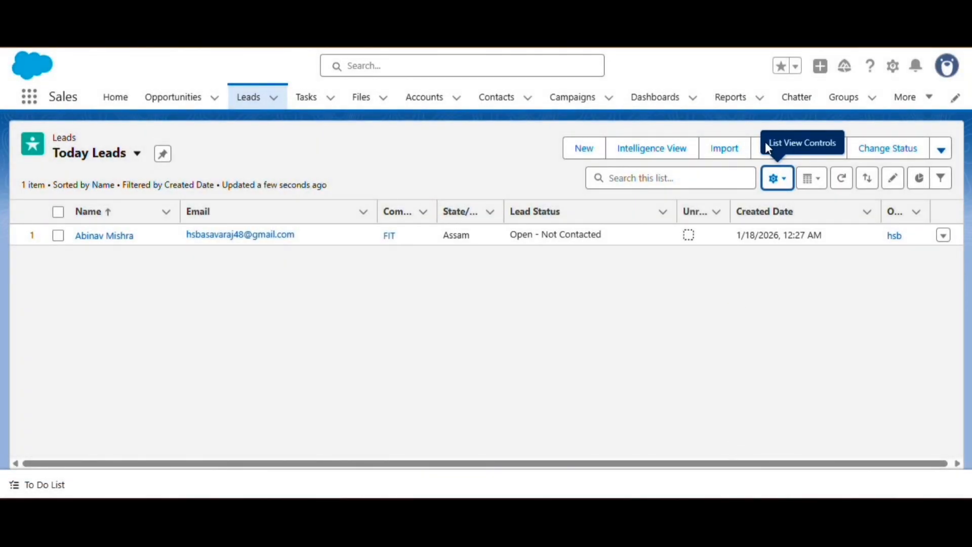
Step: Review the available and visible fields for the Today Leads view and close the field selection without saving
left_click(775, 183)
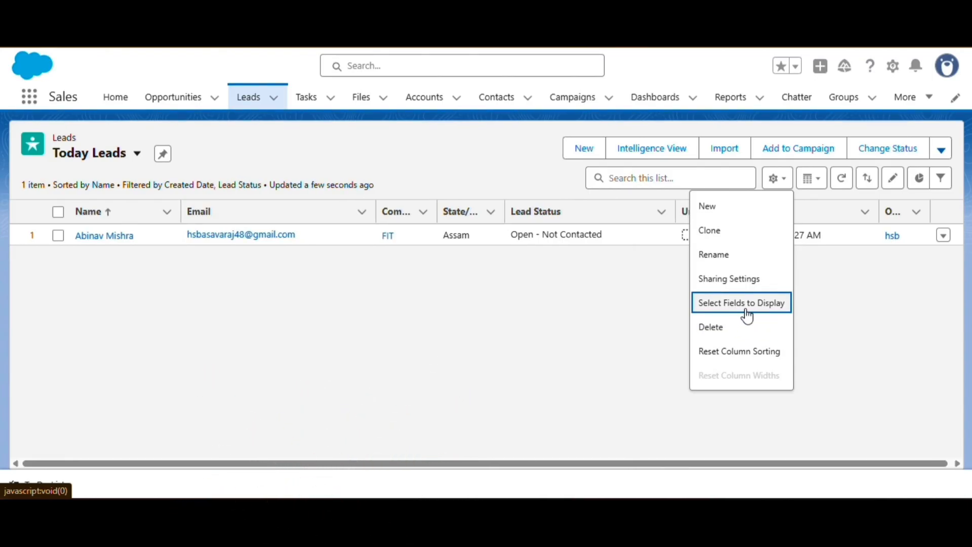
left_click(747, 314)
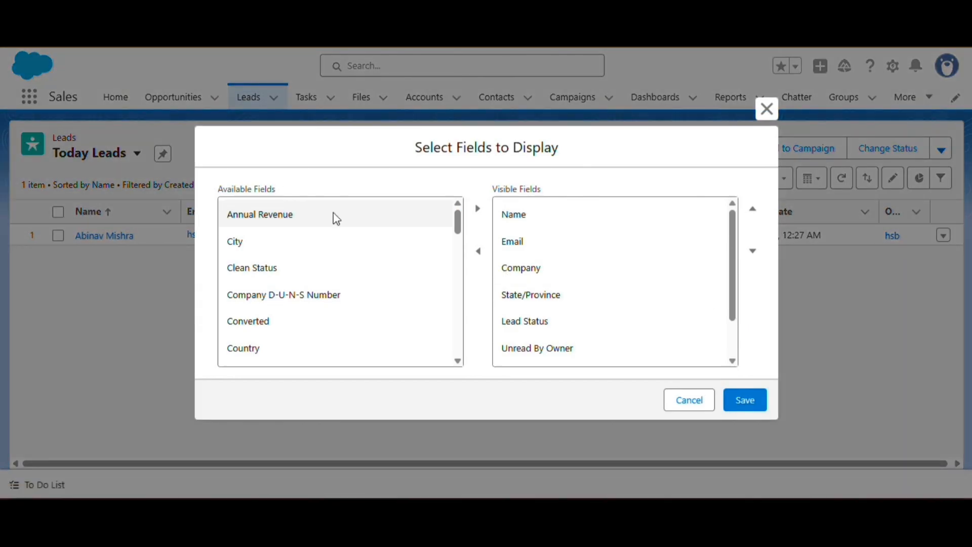
scroll(557, 269, "down", 2)
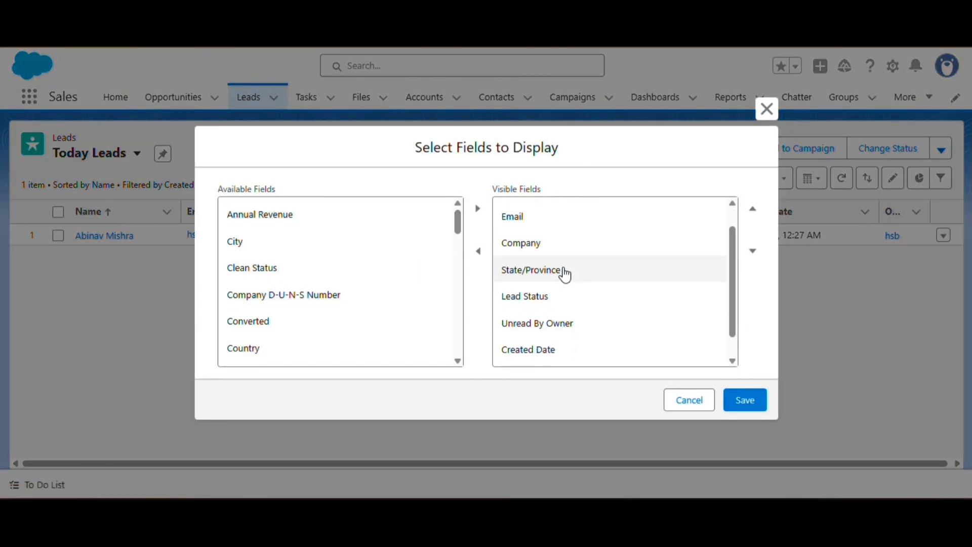
left_click(687, 399)
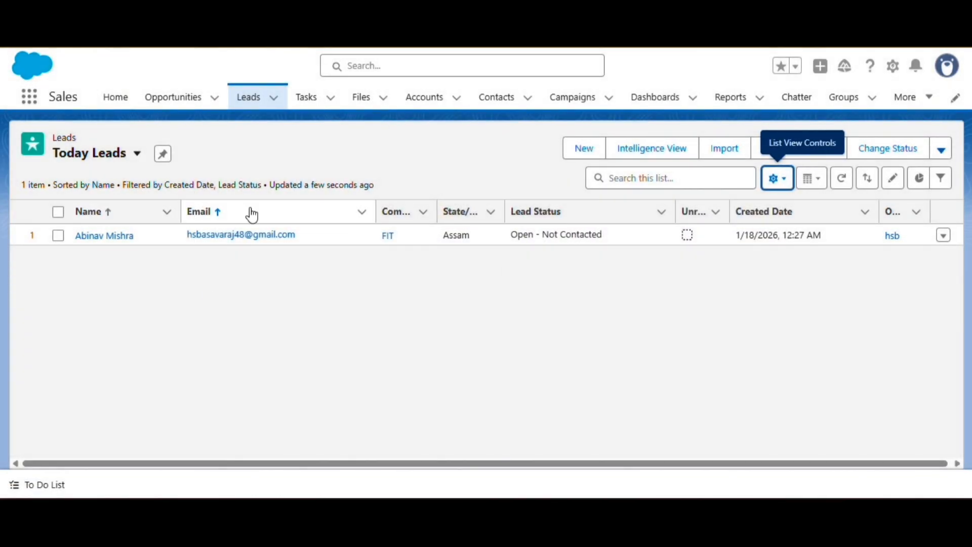